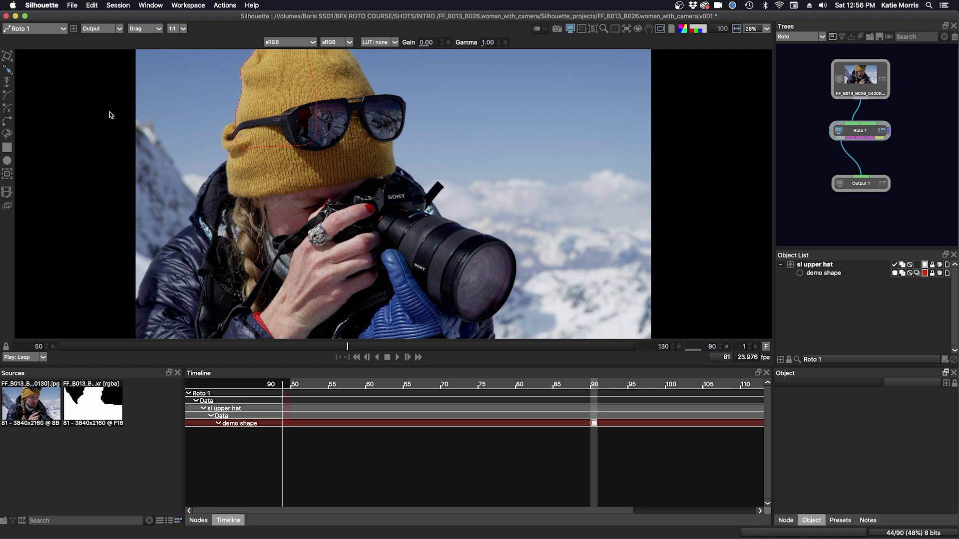
Activate Shape Transform, select the demo shape on the yellow hat and enlarge it slightly from its upper right corner
left_click(7, 56)
scroll(307, 157, "up", 3)
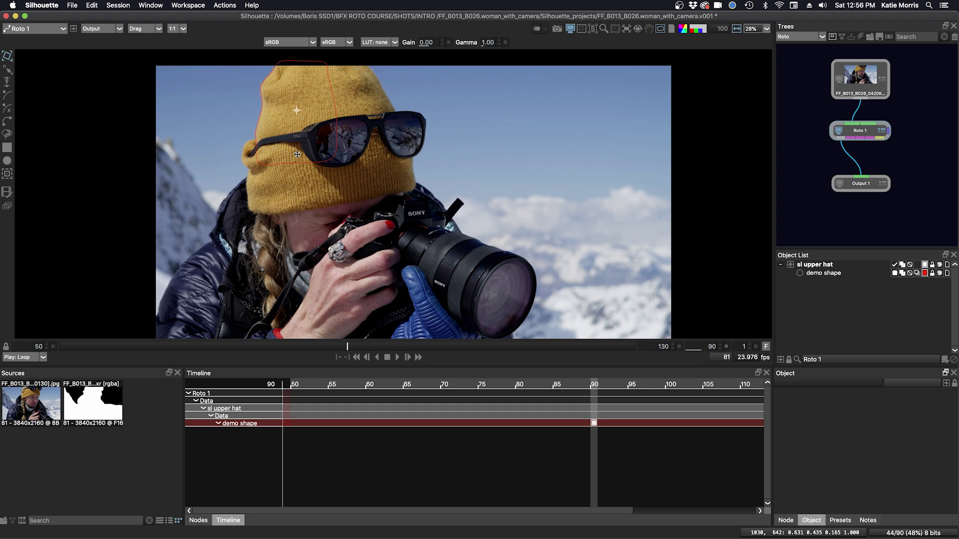
scroll(307, 158, "up", 3)
left_click_drag(313, 137, 460, 266)
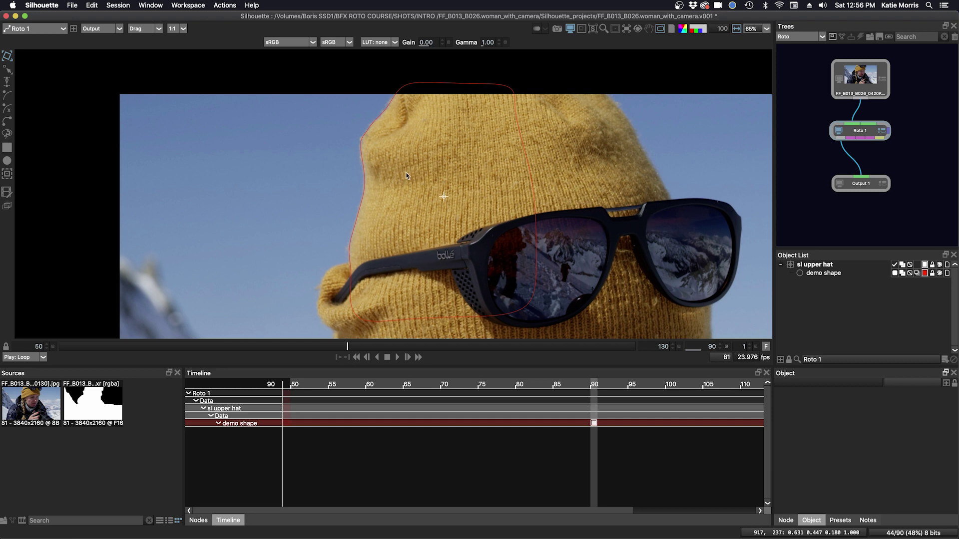
left_click(363, 176)
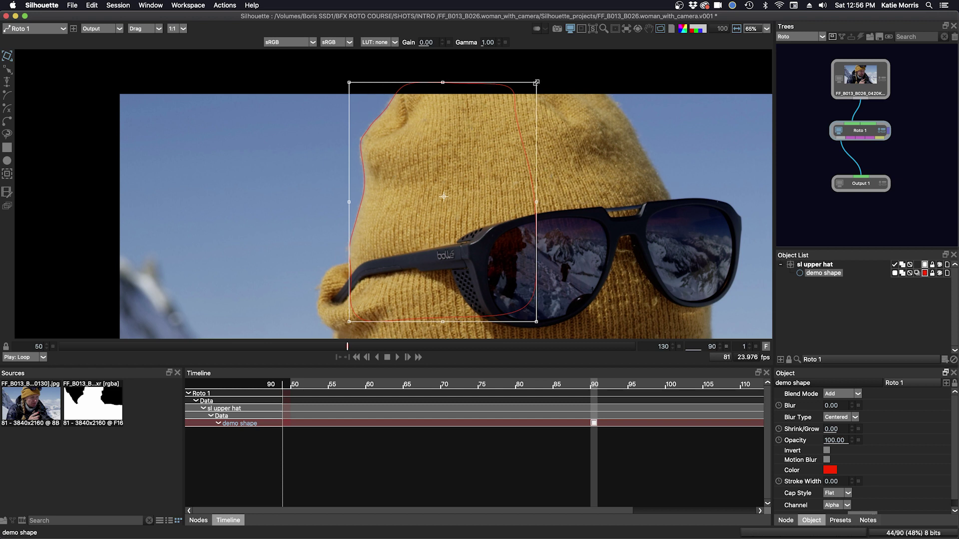
mouse_move(537, 83)
left_mouse_down()
mouse_move(553, 68)
mouse_move(537, 81)
left_mouse_up()
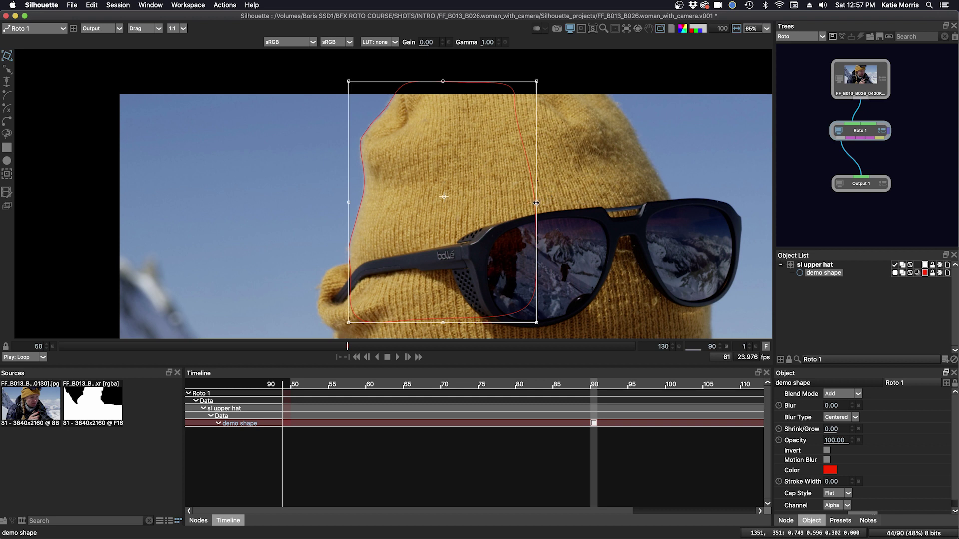
Try widening the demo shape symmetrically from its right side, and reselect the shape by its outline
mouse_move(537, 200)
left_mouse_down()
mouse_move(550, 202)
mouse_move(541, 225)
mouse_move(542, 203)
left_mouse_up()
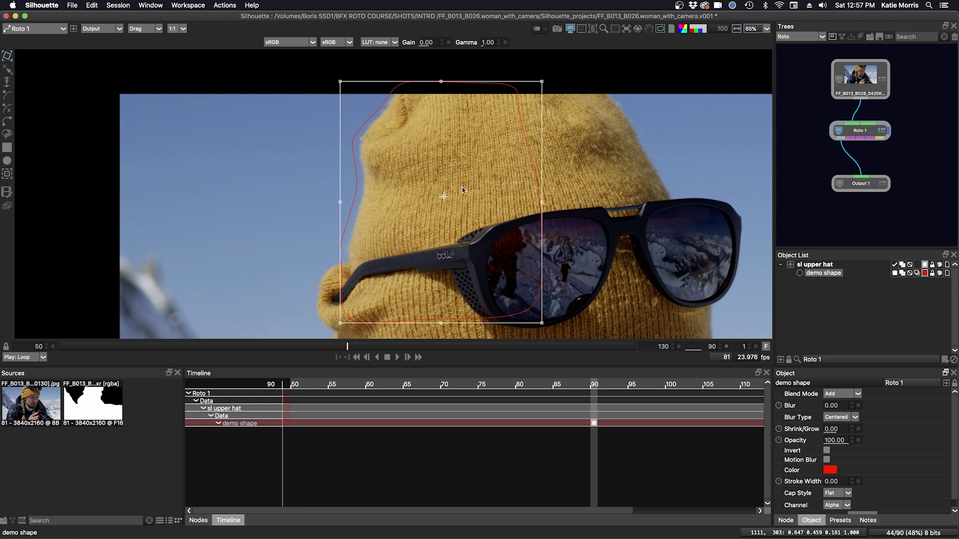
left_click(446, 190)
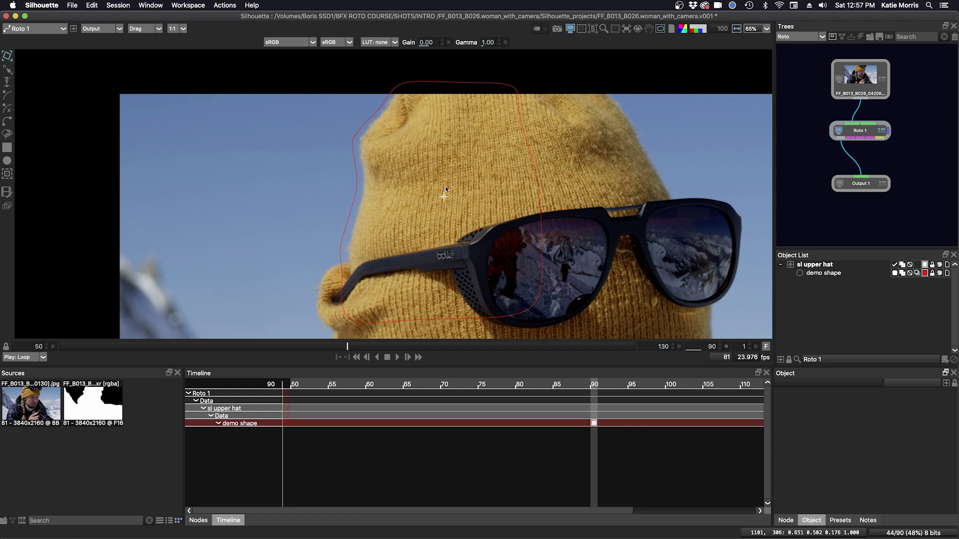
left_click(538, 179)
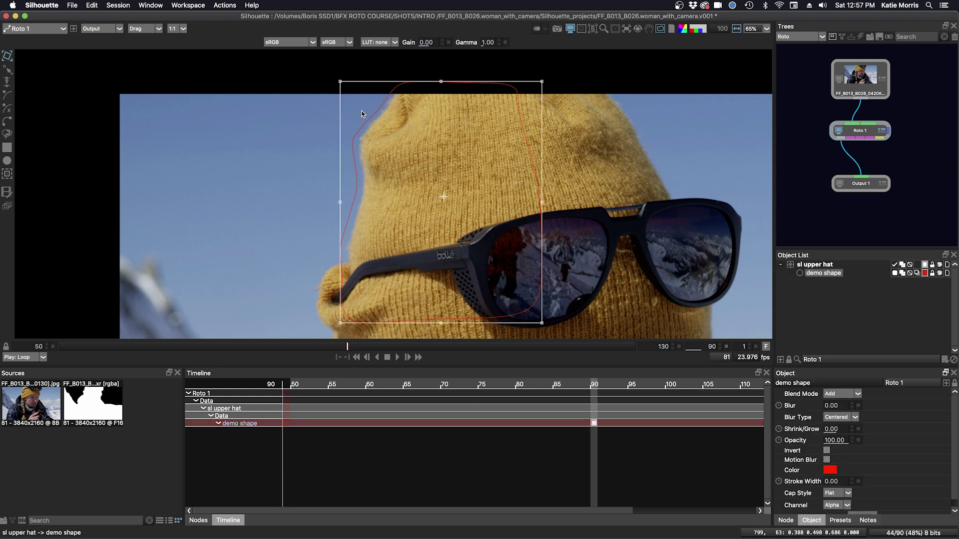
Try moving the demo shape slightly right, then rotating and scaling it around a relocated pivot point
left_click_drag(369, 120, 375, 121)
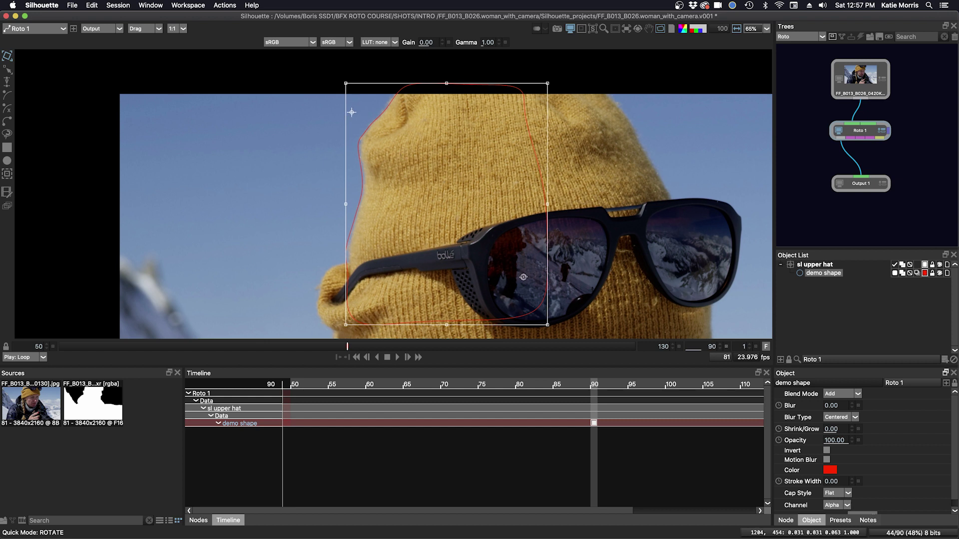
mouse_move(549, 327)
left_mouse_down()
mouse_move(561, 315)
mouse_move(544, 327)
left_mouse_up()
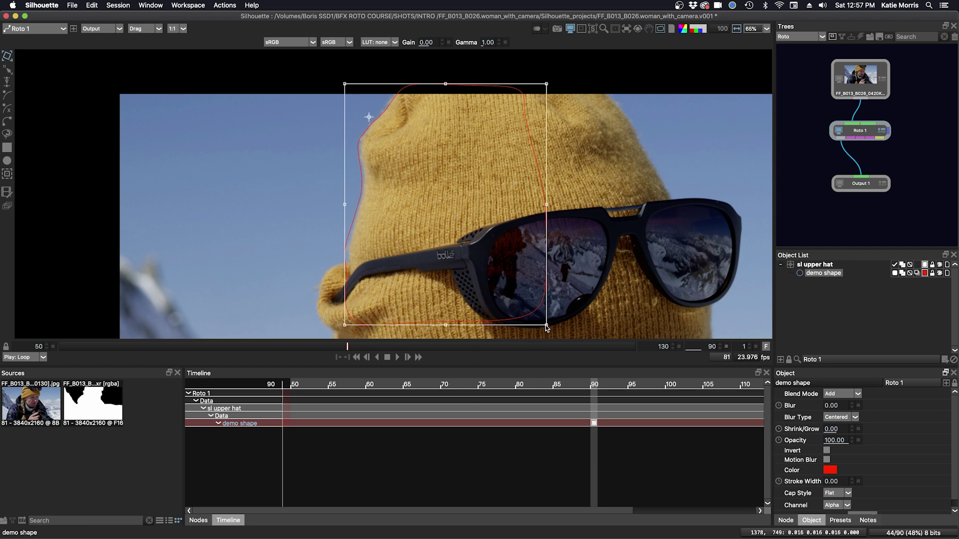
mouse_move(548, 325)
left_mouse_down()
mouse_move(564, 333)
mouse_move(548, 324)
left_mouse_up()
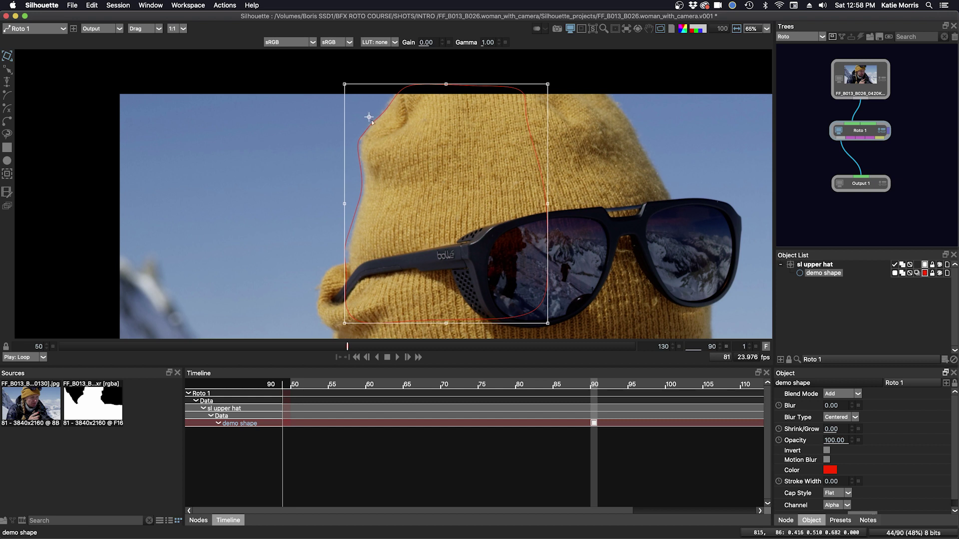
Move the demo shape's pivot point from the hat's upper left edge back to the middle of the shape
left_click(369, 117)
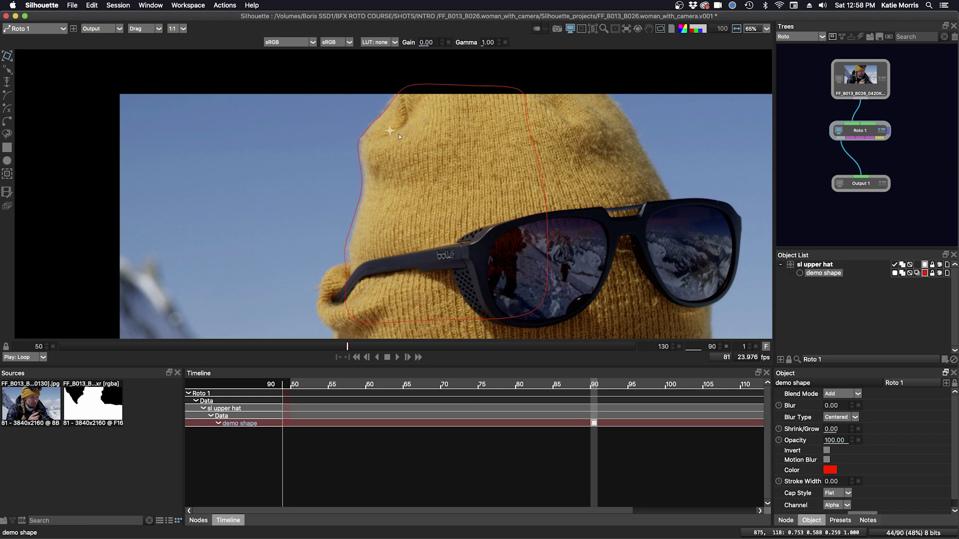
left_click(449, 192)
mouse_move(449, 192)
left_mouse_down()
mouse_move(463, 193)
mouse_move(450, 195)
left_mouse_up()
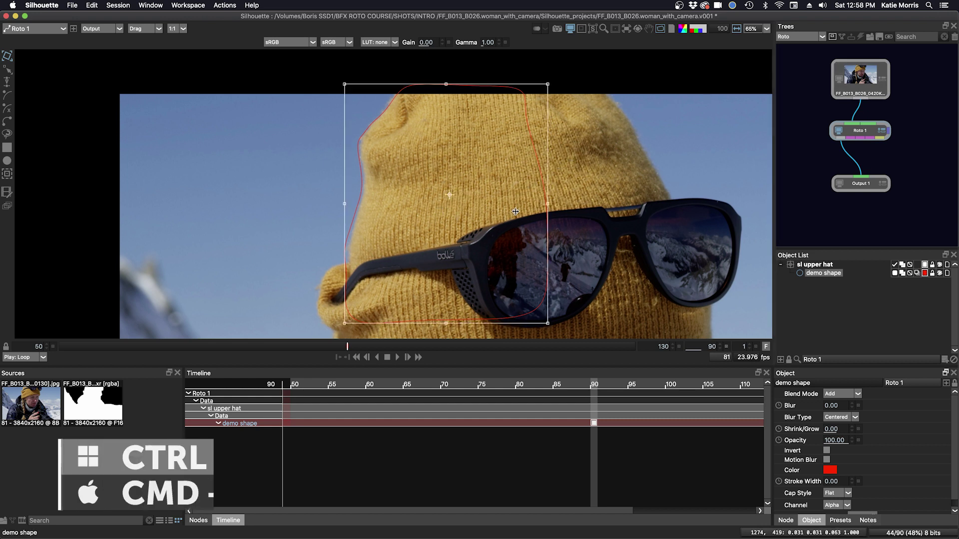
Undo the recent widening, moving and rotating of the demo shape
key("super+z")
key("super+z")
key("super+z")
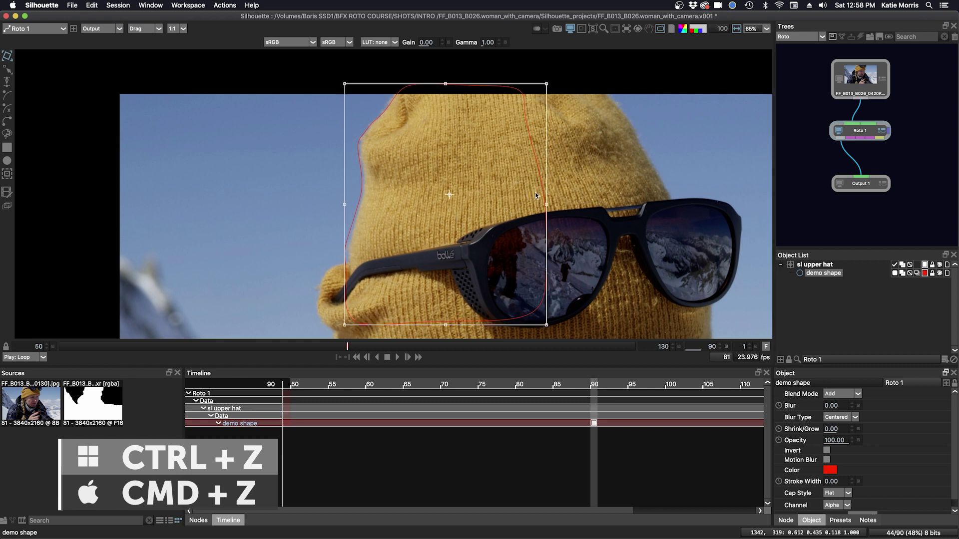
key("super+z")
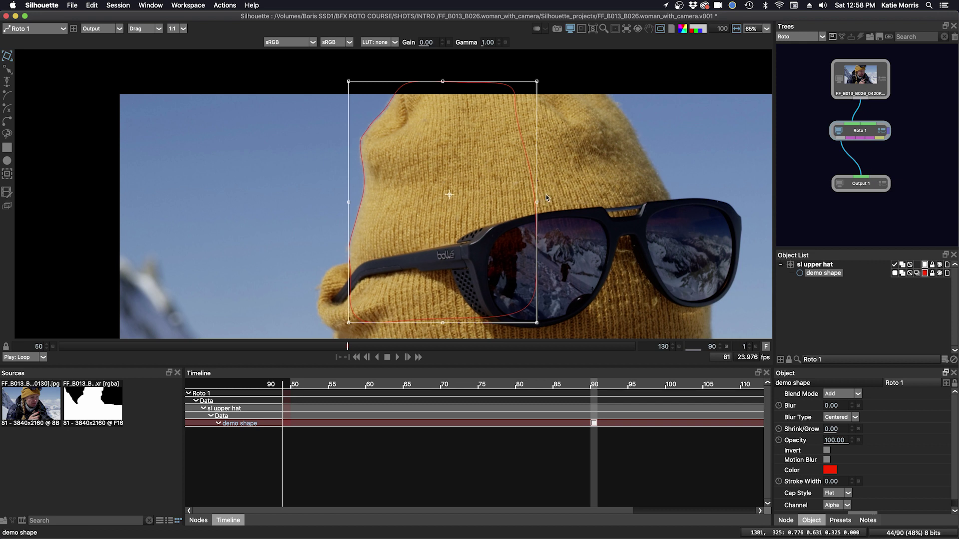
Nudge the demo shape right and left in small increments to fine-tune its horizontal position against the hat's edge
key("Right")
key("Right")
key("Right")
key("Right")
key("Right")
key("Right")
key("Right")
key("Right")
key("Right")
key("Right")
key("Left")
key("Left")
key("Left")
key("Left")
key("Left")
key("Left")
key("Left")
key("Left")
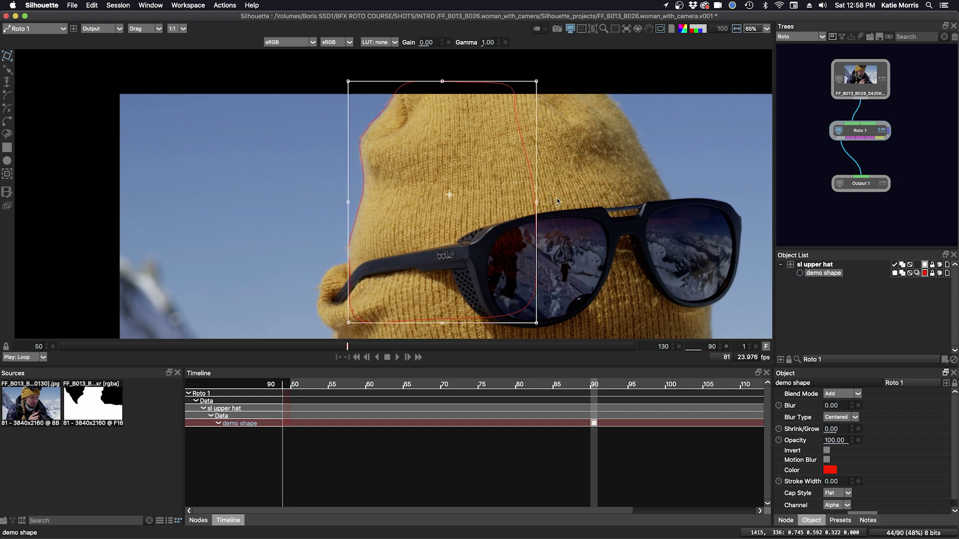
key("Right")
key("Right")
key("Right")
key("Right")
key("Right")
key("Right")
key("Right")
key("Right")
key("Right")
key("Right")
key("Right")
key("Right")
key("Right")
key("Right")
key("Right")
key("Right")
key("Right")
key("Right")
key("Right")
key("Left")
key("Left")
key("Left")
key("Left")
key("Left")
key("Left")
key("Left")
key("Left")
key("Left")
key("Left")
key("Left")
key("Left")
key("Left")
key("Left")
key("Left")
key("Left")
key("Left")
key("Left")
key("Left")
key("Right")
key("Right")
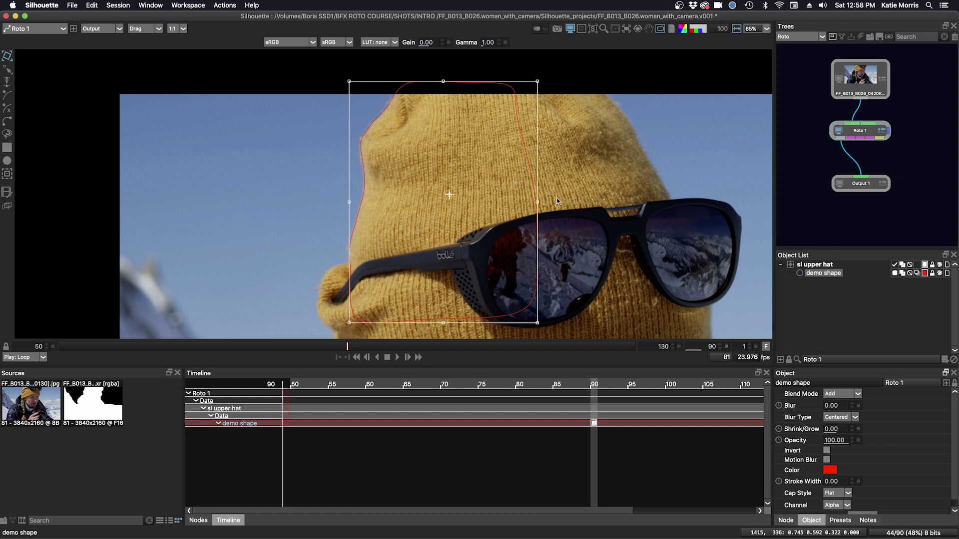
key("Left")
key("Left")
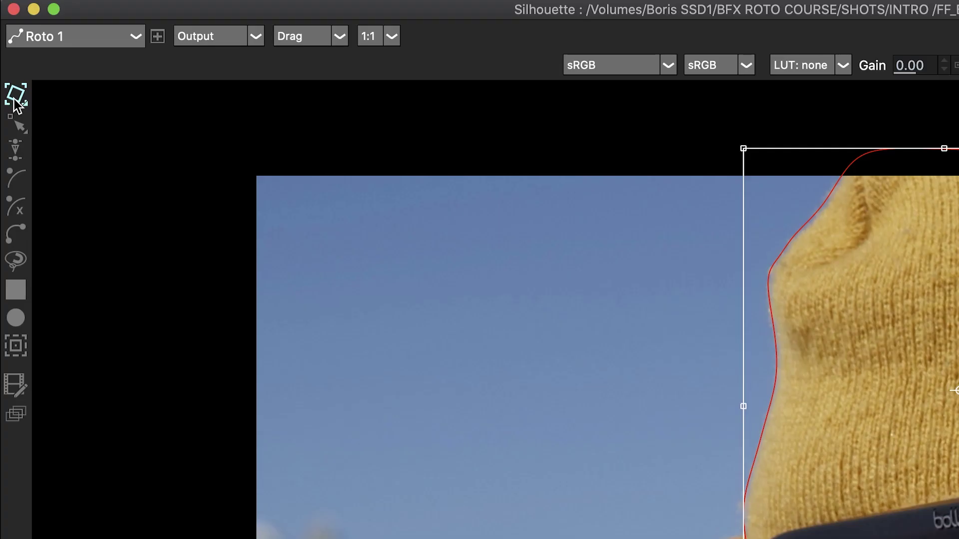
Switch to Point Transform and select the demo shape's points along the hat's lower left edge, using Reshape for the selection
left_click(7, 57)
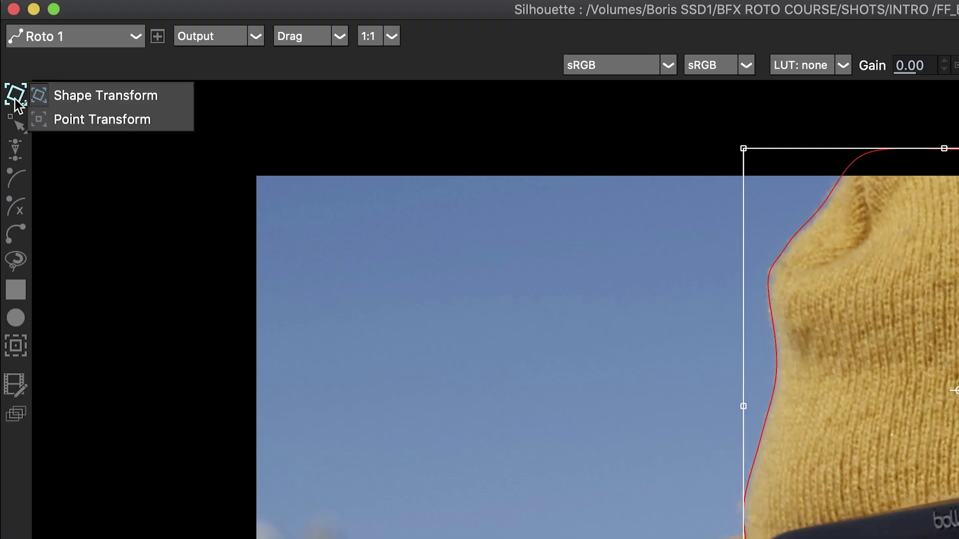
left_click(70, 120)
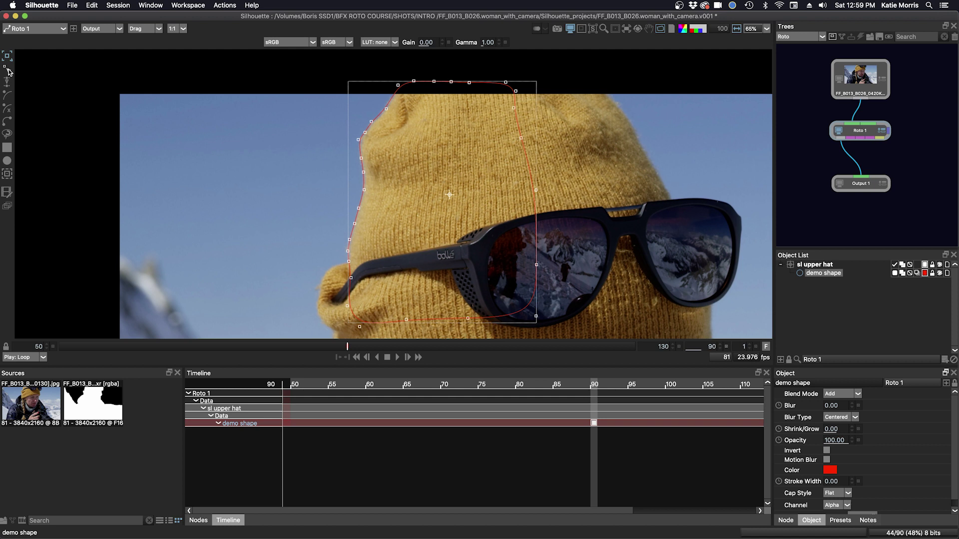
left_click(8, 71)
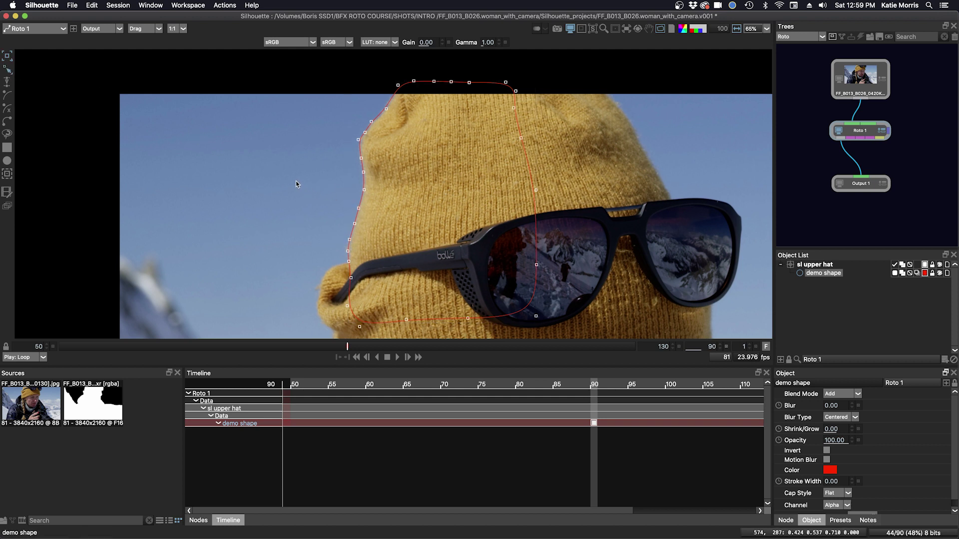
left_click_drag(282, 178, 323, 275)
left_click_drag(391, 315, 451, 332)
key("x")
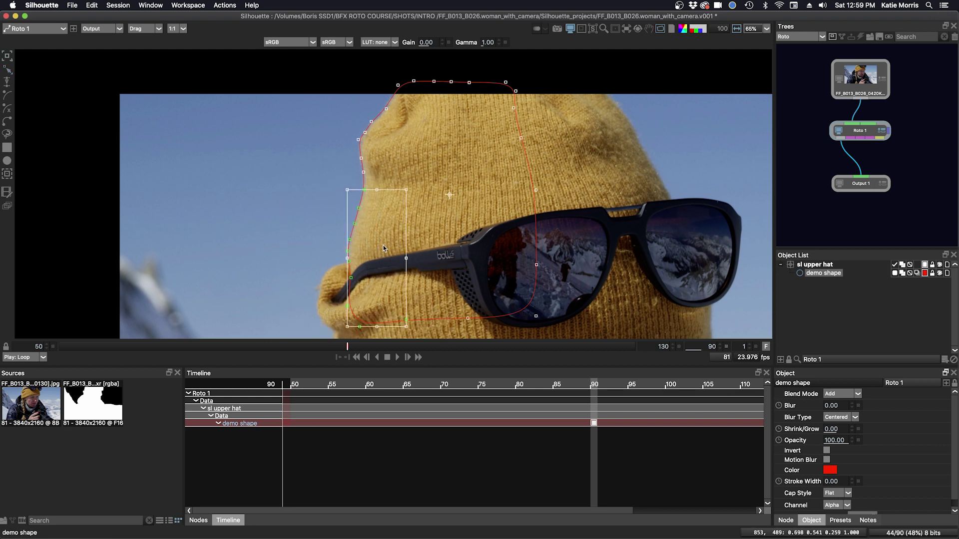
Move the pivot point close to the selected lower left points and rotate those points slightly around it
left_click(448, 196)
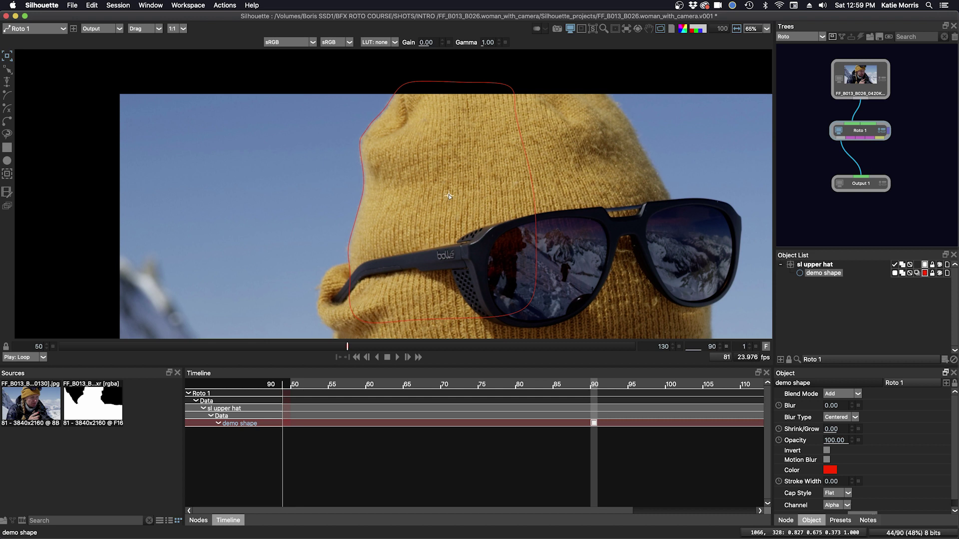
key("super+z")
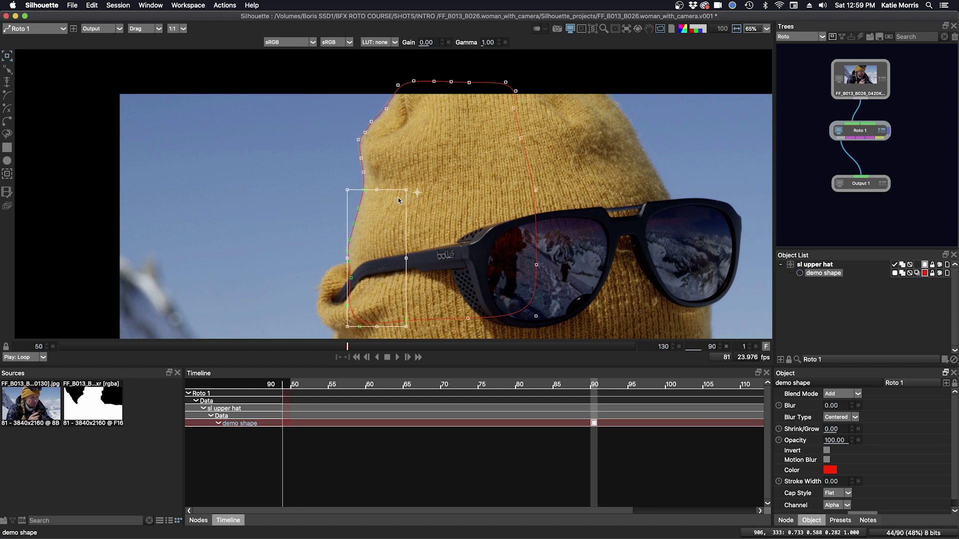
left_click(394, 198, "super")
left_click_drag(344, 329, 338, 319)
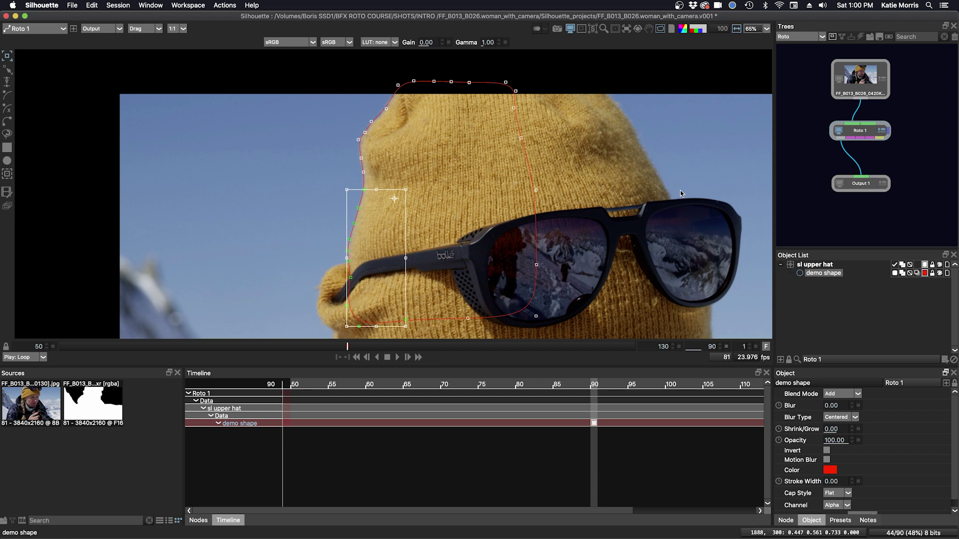
Use the Reshape tool to adjust the demo shape's points along the hat's left edge, and deselect the shape
left_click(295, 177)
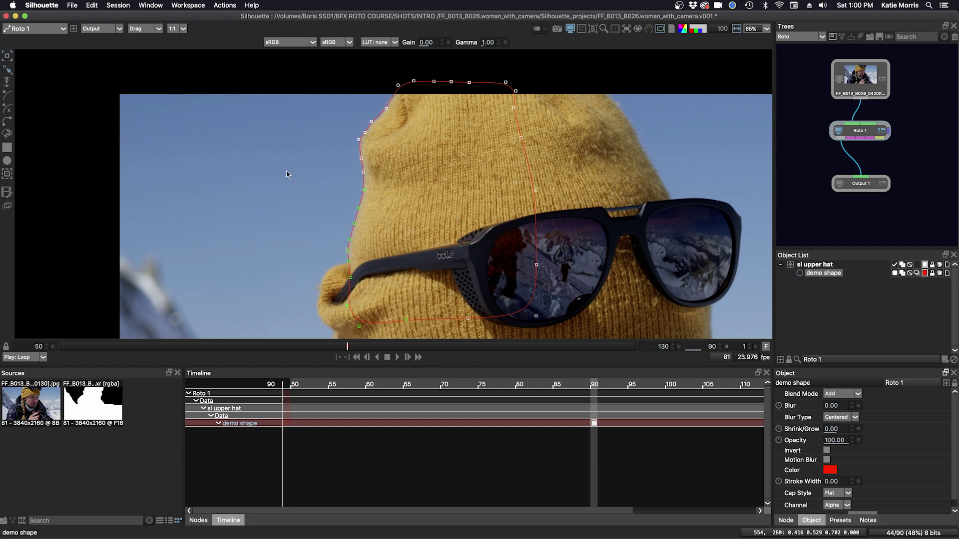
left_click(11, 74)
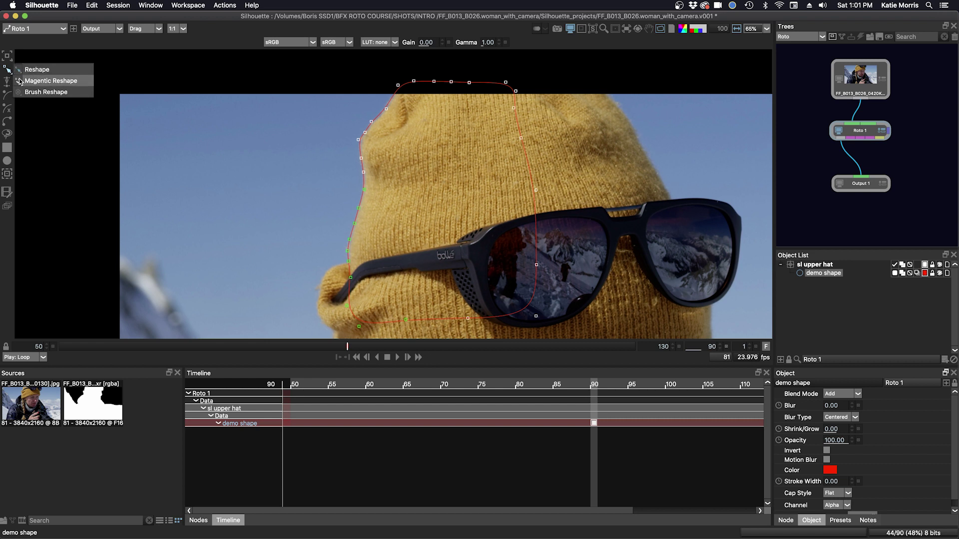
left_click(30, 92)
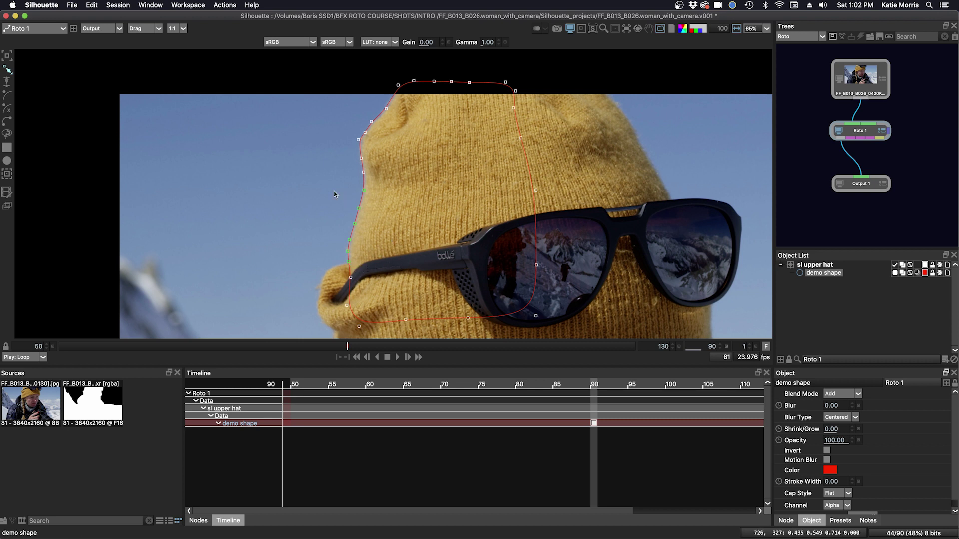
left_click_drag(354, 270, 351, 264)
left_click(805, 206)
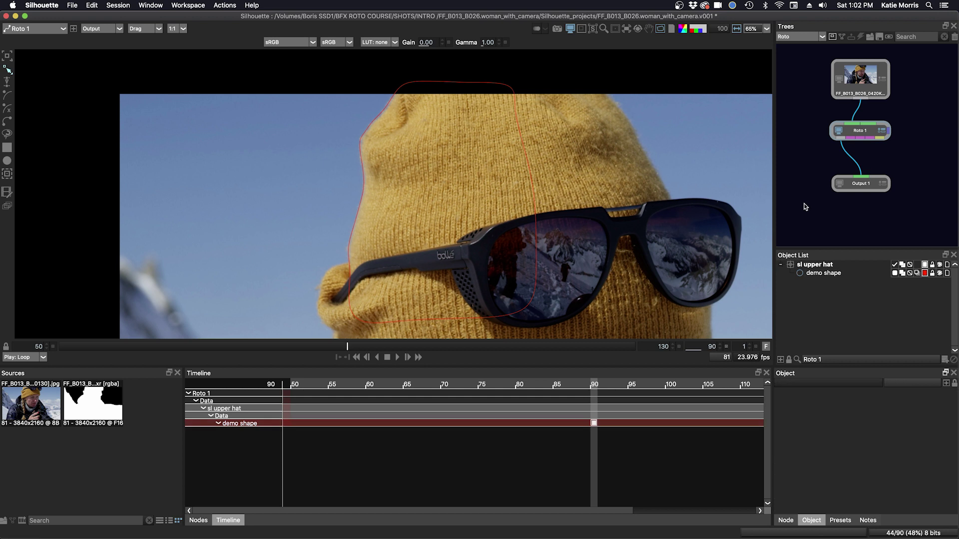
Reselect the demo shape and use Magnetic Reshape on its points along the hat's upper left edge
left_click(536, 208)
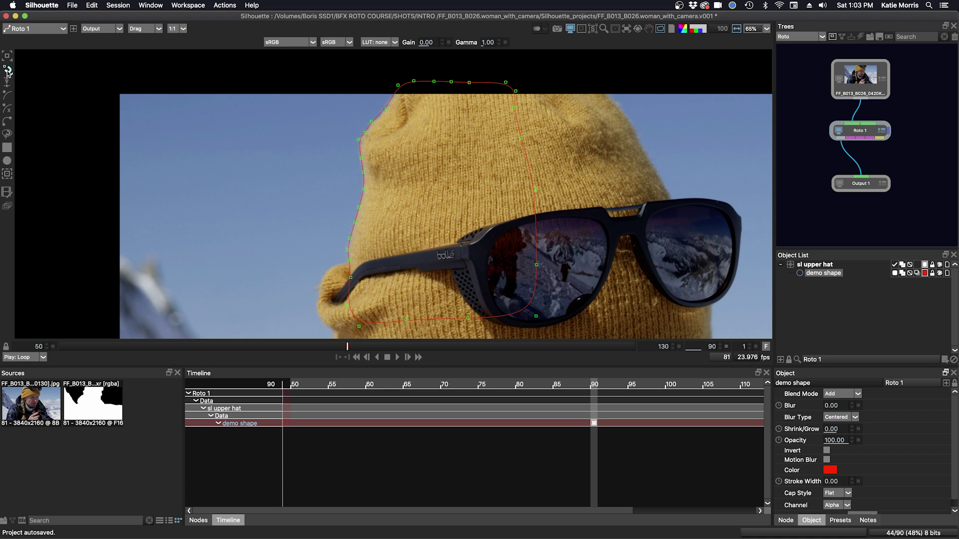
left_click(8, 69)
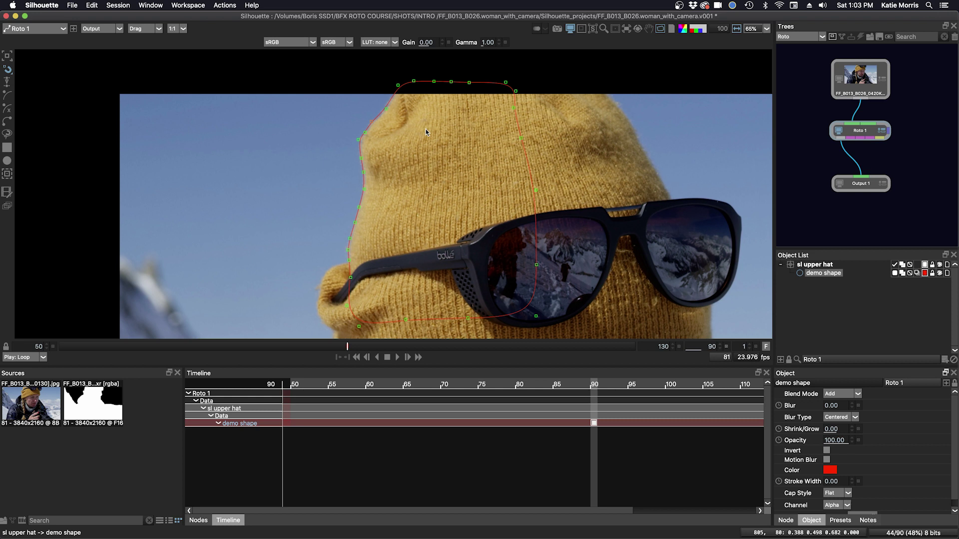
left_click_drag(399, 236, 400, 236)
left_click_drag(337, 183, 405, 189)
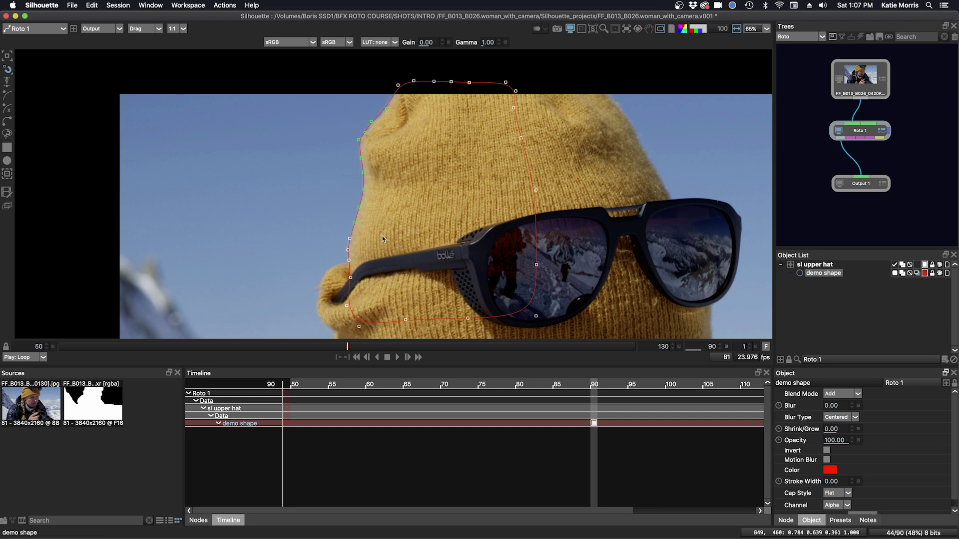
Use Brush Reshape to push the demo shape's middle left points back onto the hat's edge
left_click(9, 73)
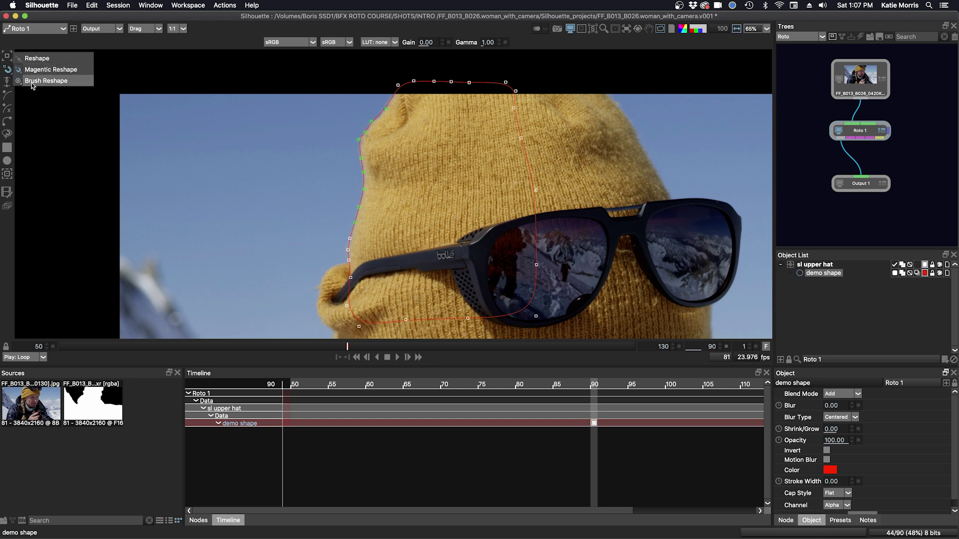
left_click(32, 83)
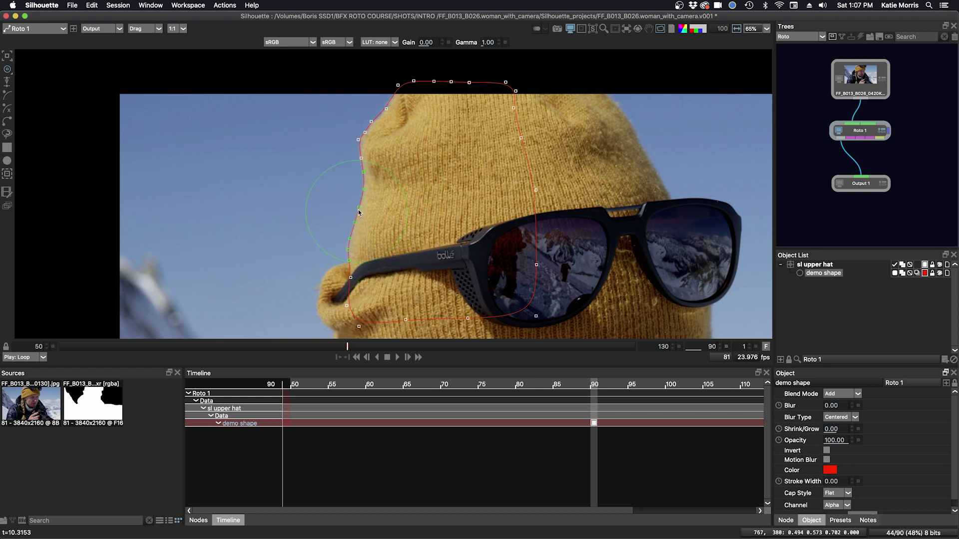
mouse_move(361, 211)
left_mouse_down()
mouse_move(297, 196)
mouse_move(374, 207)
mouse_move(318, 199)
mouse_move(339, 169)
mouse_move(347, 175)
mouse_move(328, 194)
mouse_move(341, 203)
mouse_move(330, 216)
mouse_move(342, 219)
mouse_move(335, 235)
mouse_move(348, 233)
mouse_move(340, 217)
mouse_move(365, 215)
left_mouse_up()
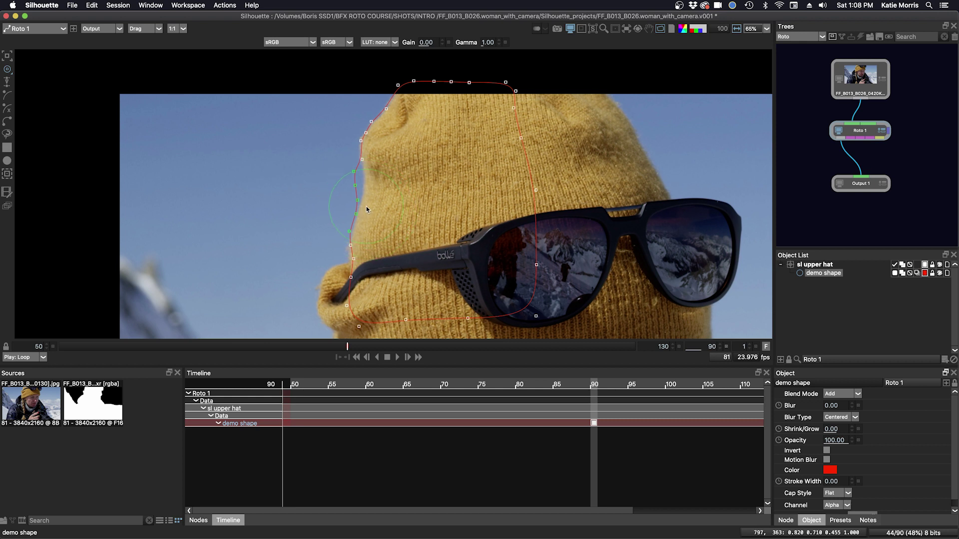
left_click_drag(358, 187, 368, 183)
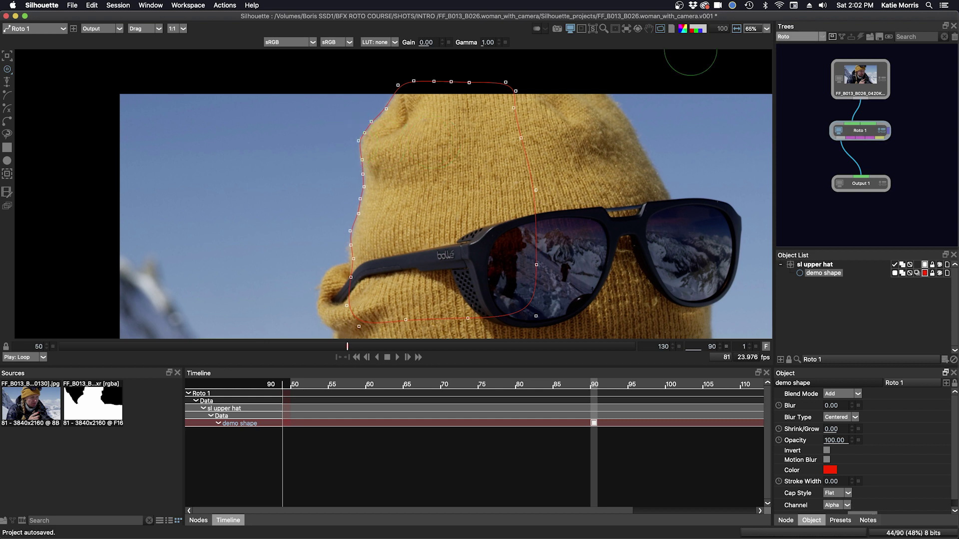
Adjust individual points of the demo shape so they follow the hat's left edge at frame 90
left_click_drag(578, 232, 503, 234)
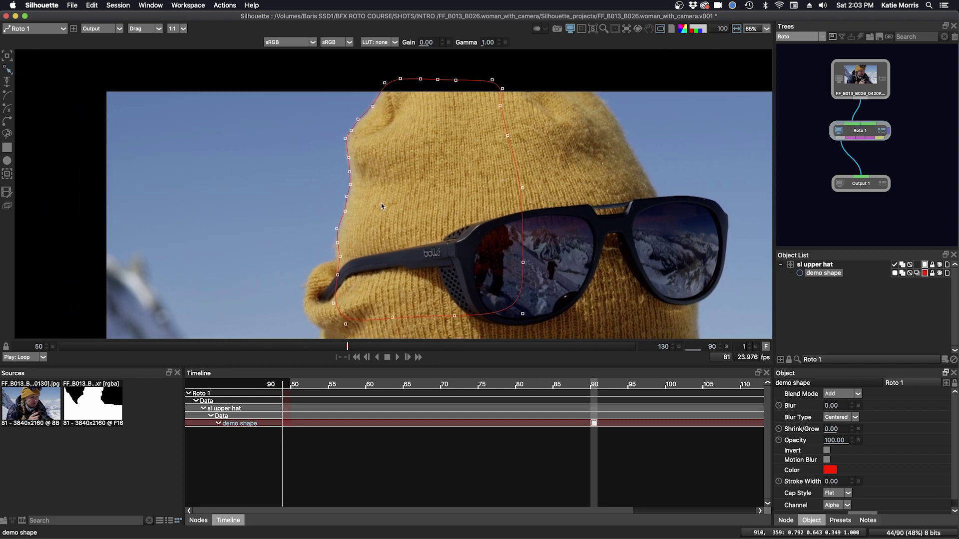
mouse_move(348, 347)
left_mouse_down()
mouse_move(70, 346)
mouse_move(608, 351)
mouse_move(354, 349)
mouse_move(348, 356)
left_mouse_up()
left_click_drag(324, 225, 347, 310)
left_click_drag(338, 257, 339, 267)
left_click_drag(347, 197, 349, 197)
left_click_drag(357, 120, 360, 119)
left_click_drag(373, 106, 372, 109)
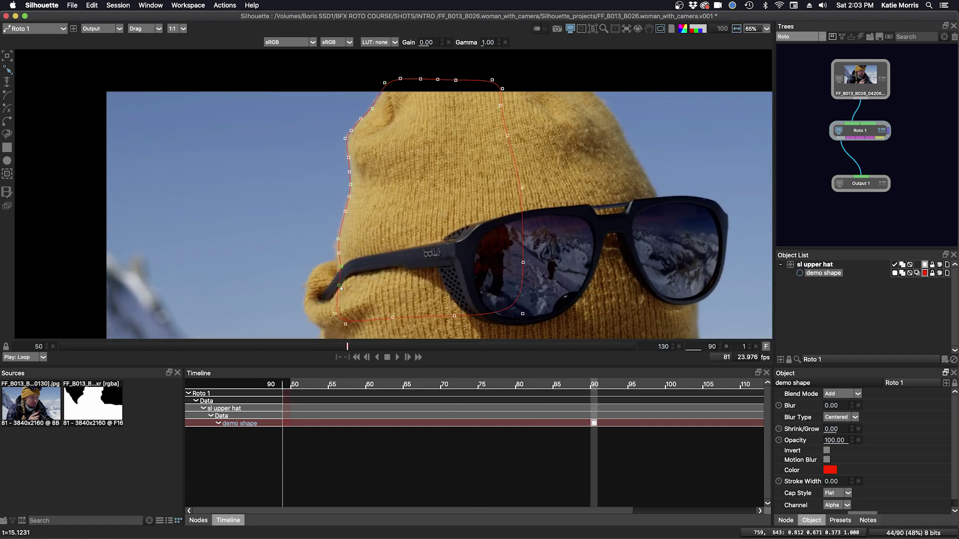
At frame 81, use Shape Transform to move the demo shape back onto the hat's left edge
left_click_drag(590, 385, 527, 385)
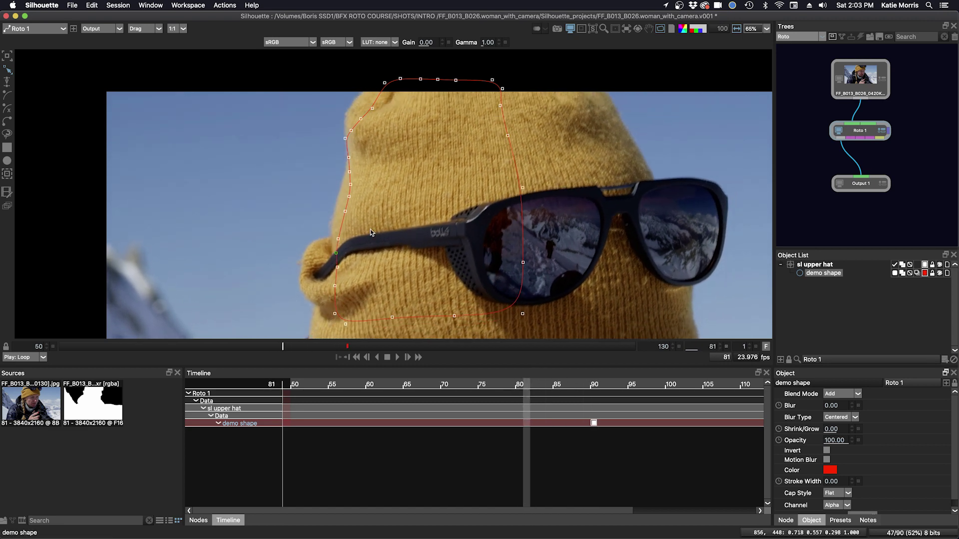
key("t")
left_click_drag(342, 215, 326, 227)
key("r")
key("t")
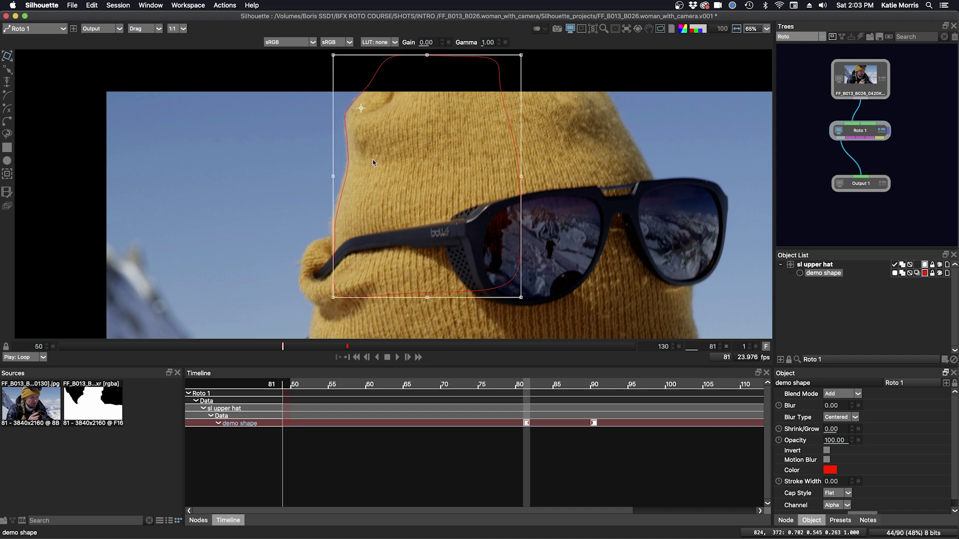
left_click_drag(372, 159, 370, 161)
key("r")
key("t")
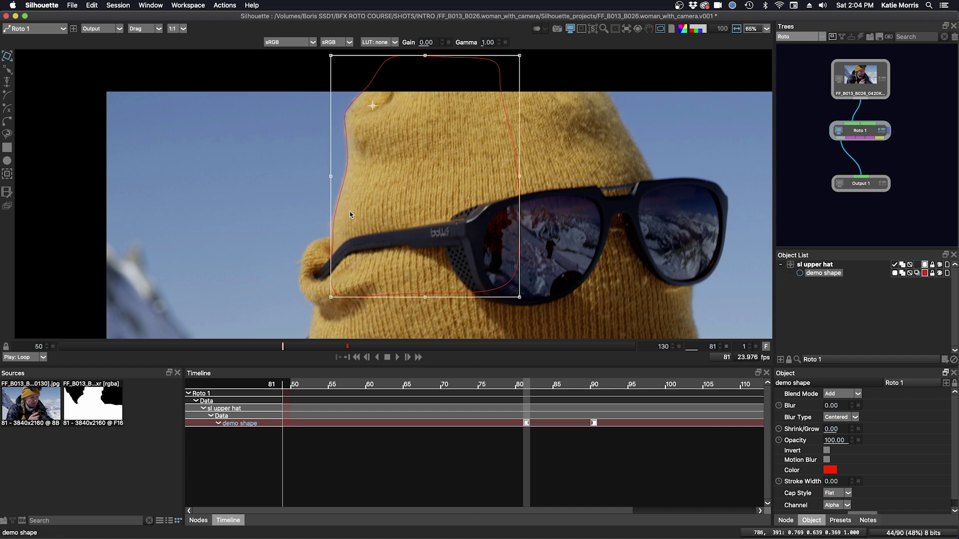
Select the demo shape's lower left points at frame 81 and nudge them slightly left onto the hat's edge
key("r")
left_click_drag(310, 177, 340, 264)
key("Left")
key("Left")
At frame 72, move the whole demo shape to line up with the hat's left edge
left_click_drag(282, 350, 217, 346)
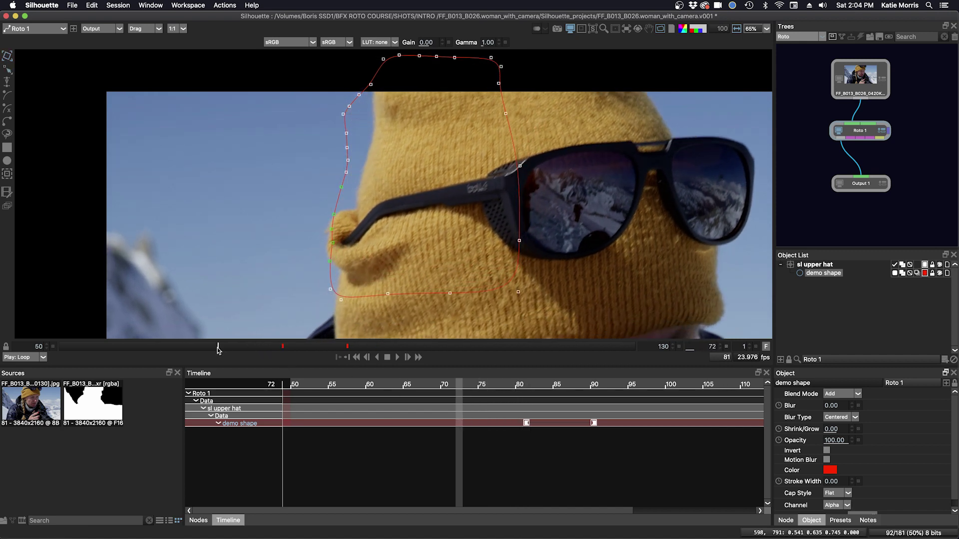
left_click_drag(358, 184, 360, 179)
left_click_drag(360, 179, 345, 219)
Select the demo shape's upper left points at frame 72 and nudge them right and up against the hat
left_click_drag(343, 88, 371, 181)
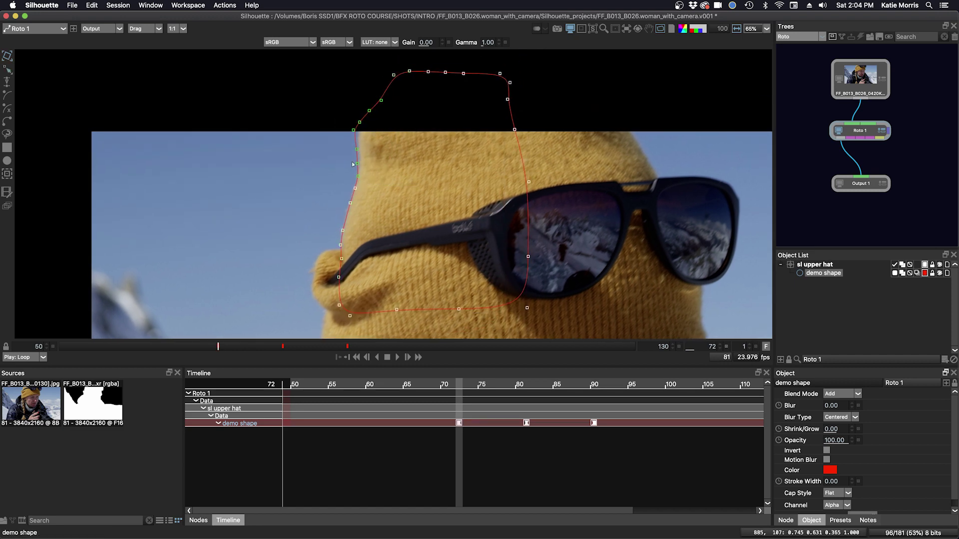
key("Right")
key("Right")
key("Right")
key("Right")
key("Right")
key("Up")
key("Up")
key("Up")
At frame 61, use Shape Transform to move the demo shape onto the hat, and compare it with the keyframe at 72
left_click_drag(218, 346, 139, 346)
key("t")
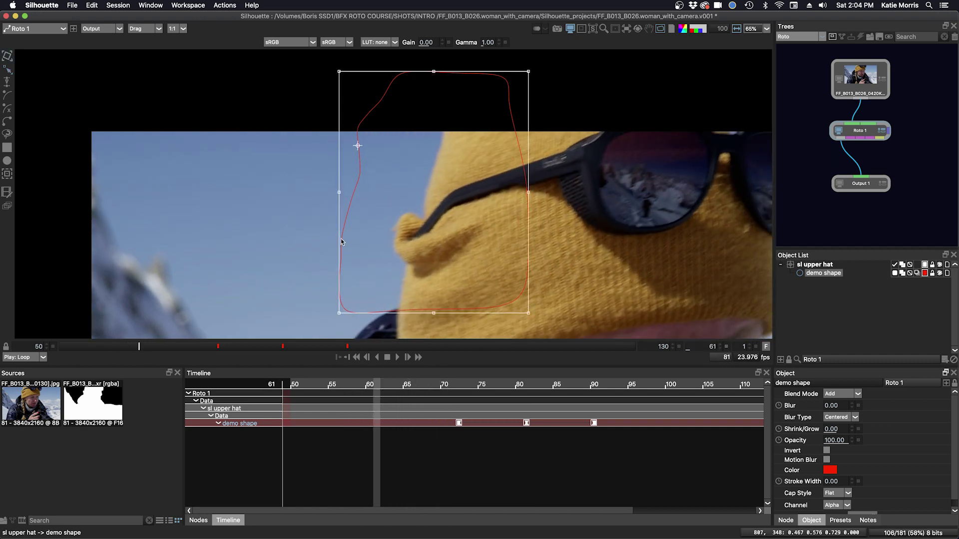
left_click_drag(343, 234, 427, 198)
key("shift+x")
key("shift+Left")
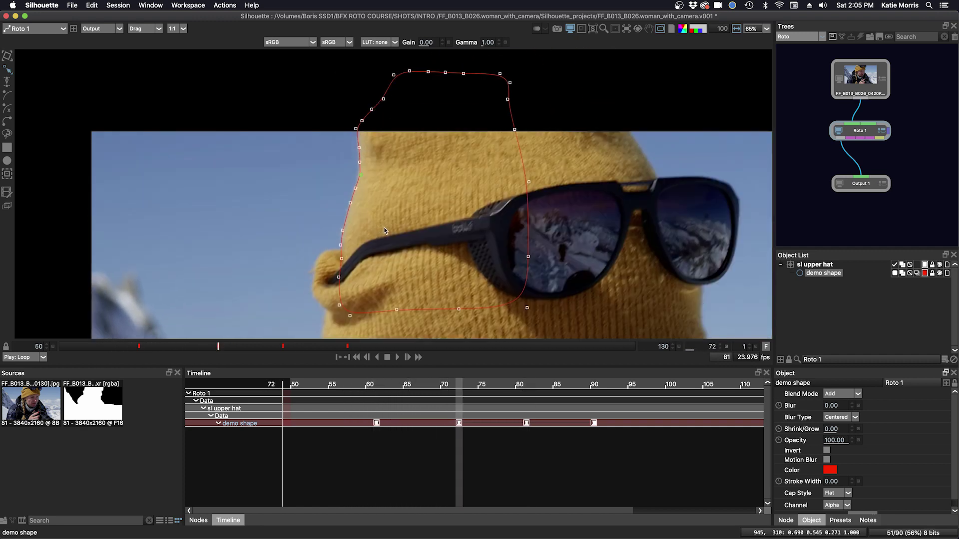
At the first frame, 50, move the demo shape onto the hat and reshape its left edge points
key("Home")
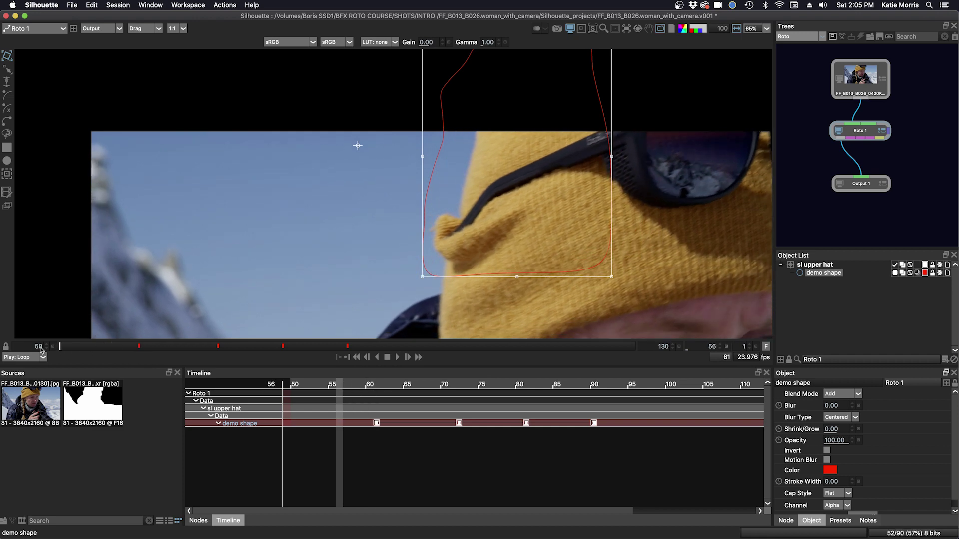
left_click_drag(427, 266, 498, 263)
key("r")
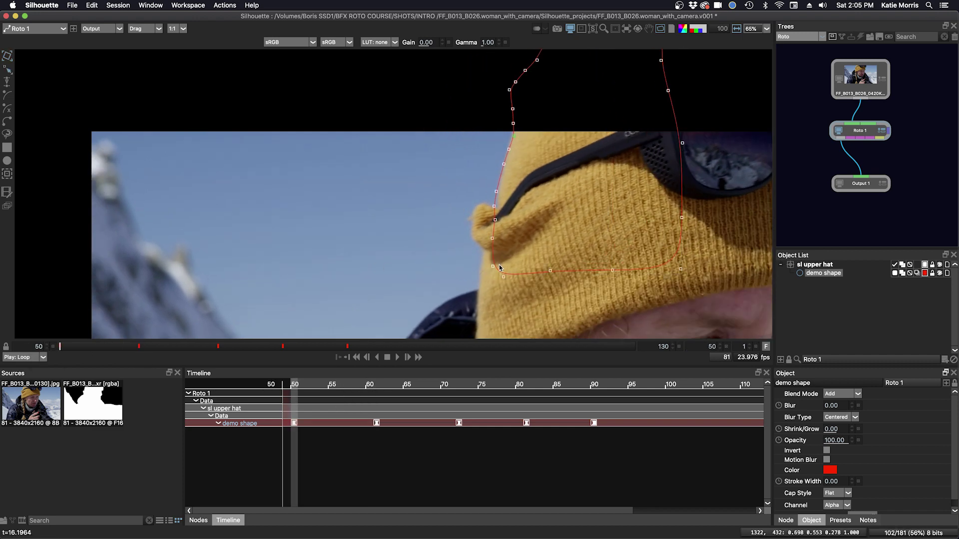
left_click_drag(494, 205, 496, 190)
At frame 109, move the demo shape onto the hat and rotate it slightly around a pivot near its upper left edge
key("shift+Right")
key("shift+Right")
key("shift+Right")
key("shift+Right")
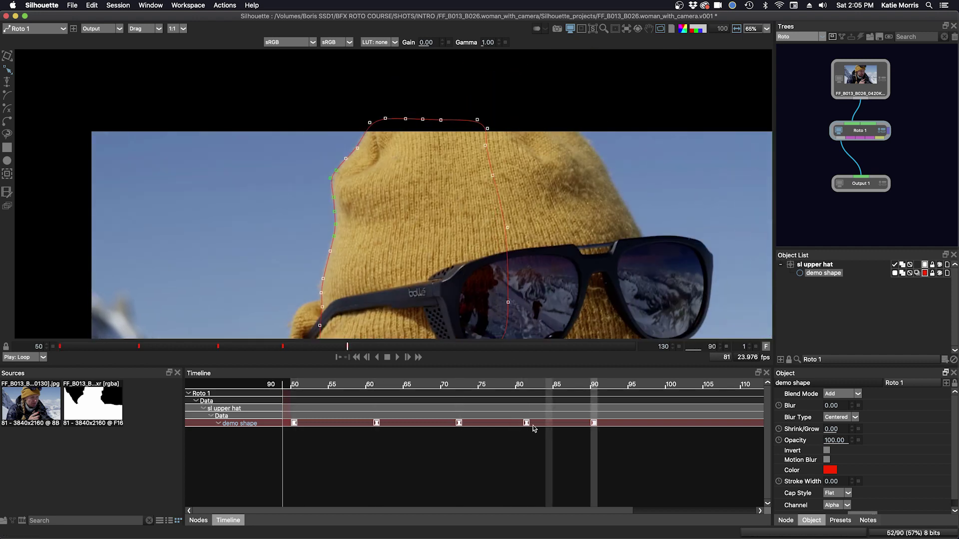
left_click_drag(549, 510, 676, 510)
left_click_drag(460, 384, 602, 382)
key("t")
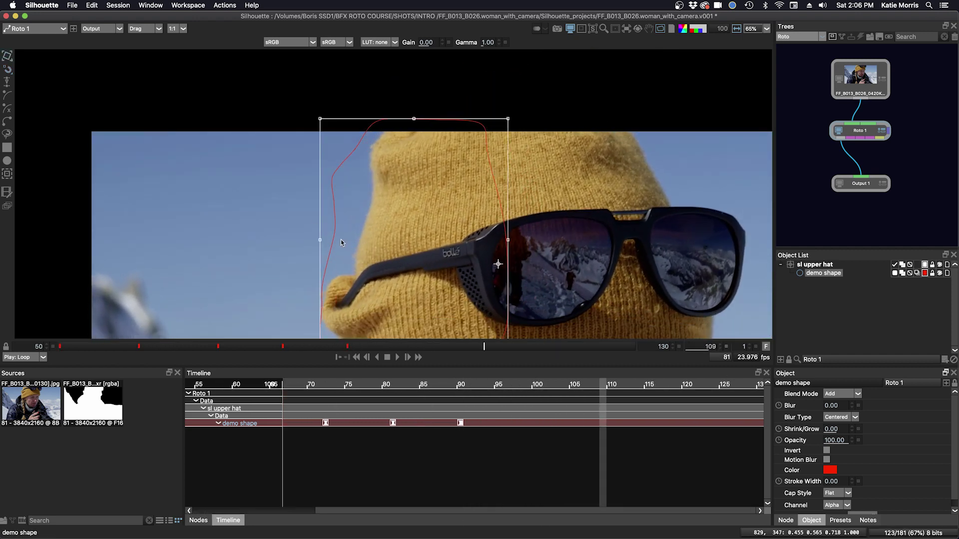
left_click_drag(342, 243, 379, 215)
key("t")
key("t")
left_click_drag(406, 176, 405, 178)
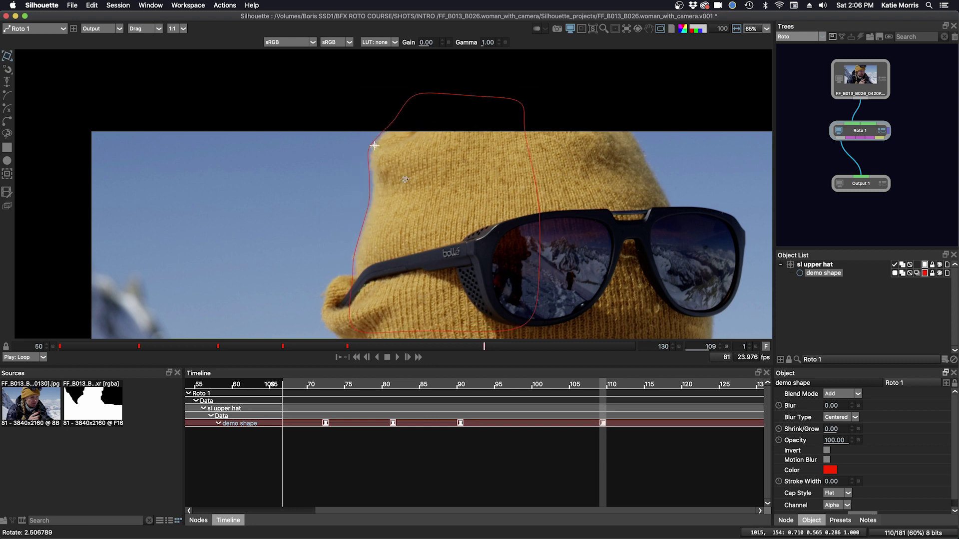
Nudge the demo shape slightly right and up at frame 109 to refine its fit on the hat
key("m")
key("r")
key("t")
key("Right")
key("Right")
key("Right")
key("Right")
key("Up")
key("Up")
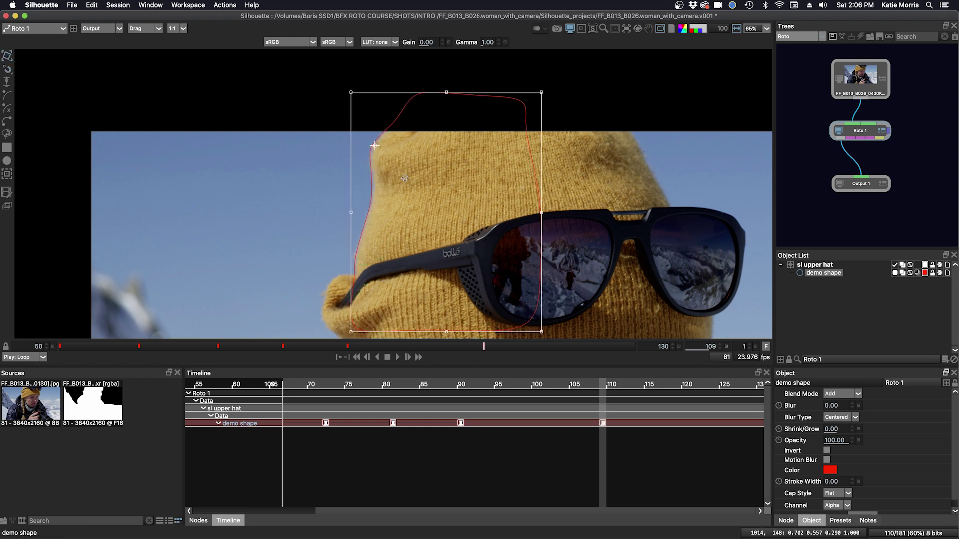
Select the demo shape's upper left points at frame 109 and nudge them right to match the hat's edge
key("t")
left_click_drag(350, 109, 379, 201)
key("Right")
key("Right")
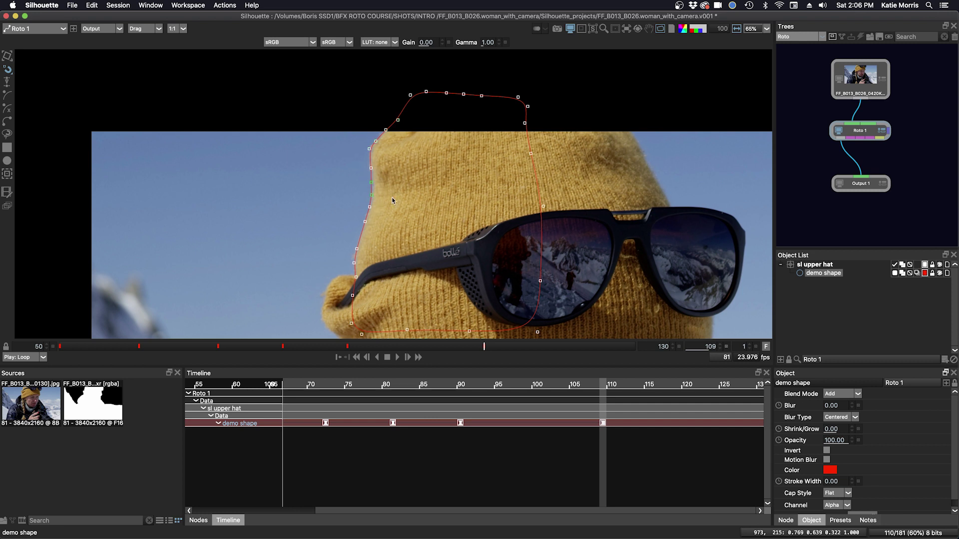
key("Right")
key("Right")
key("Right")
At the last frame, 130, use Shape Transform to move the demo shape onto the hat's left edge
left_click_drag(602, 384, 761, 387)
key("t")
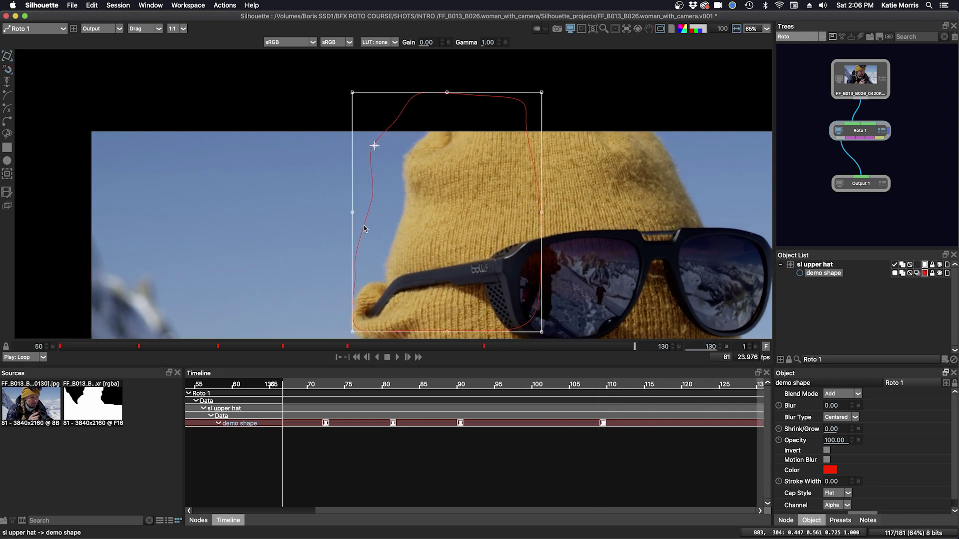
left_click_drag(364, 228, 398, 240)
key("t")
left_click(397, 240)
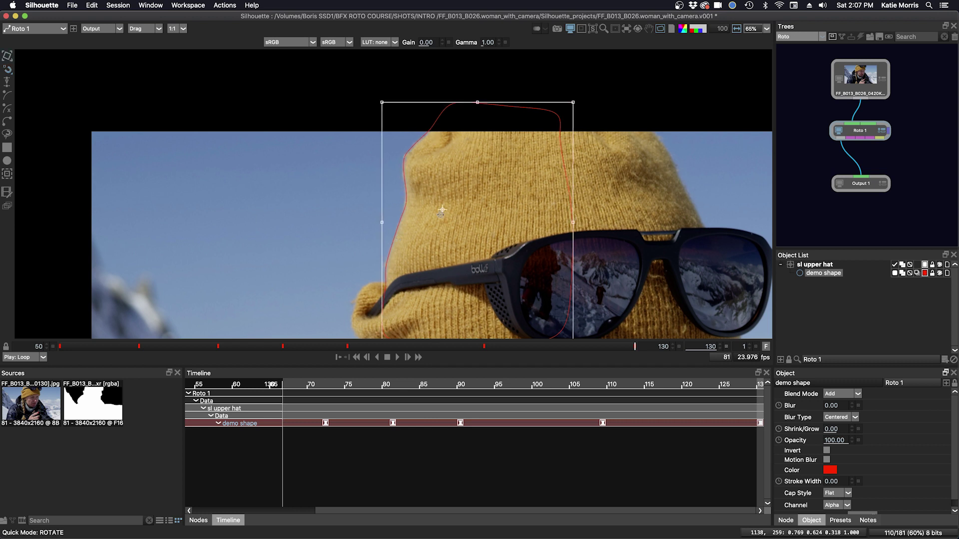
Nudge the demo shape right onto the hat's left edge at frame 126
left_click_drag(635, 346, 606, 349)
key("Right")
key("Right")
key("Right")
key("Right")
key("Right")
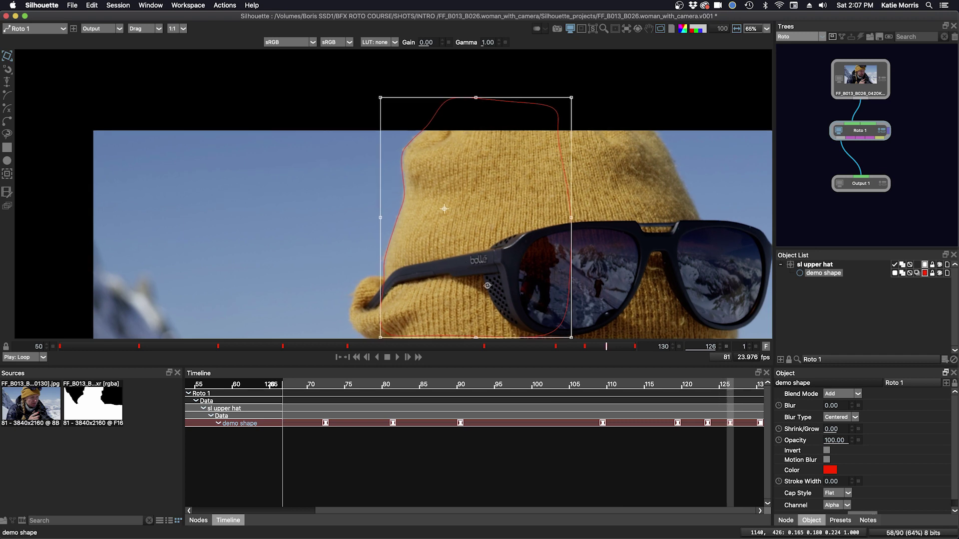
Step forward through the frames from 90 to check how closely the demo shape follows the hat's edge
left_click_drag(733, 385, 460, 385)
key("z")
key("x")
key("x")
key("x")
key("x")
key("x")
key("x")
key("x")
key("x")
key("x")
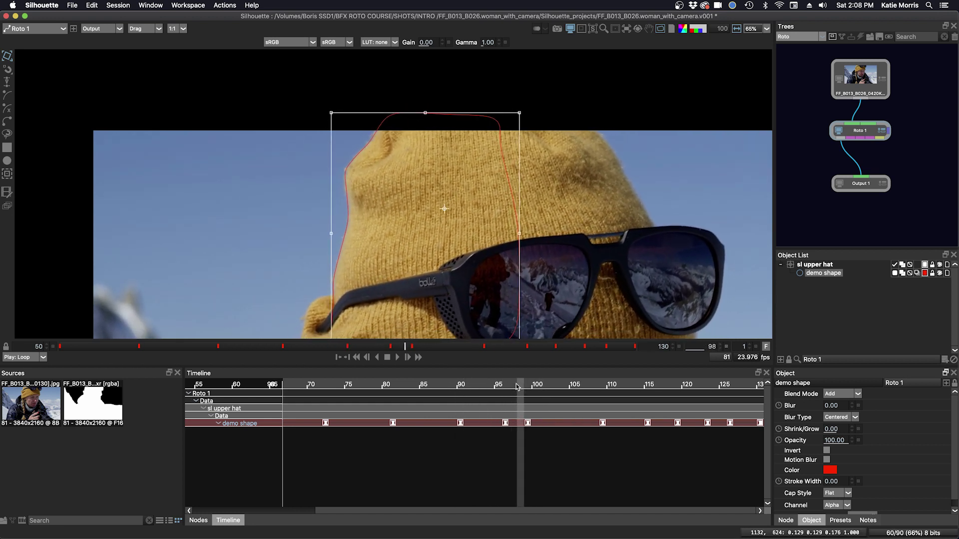
Nudge the demo shape right at frame 93 to correct its fit on the hat's edge
key("z")
key("z")
key("z")
key("z")
key("z")
key("Right")
key("t")
key("t")
key("t")
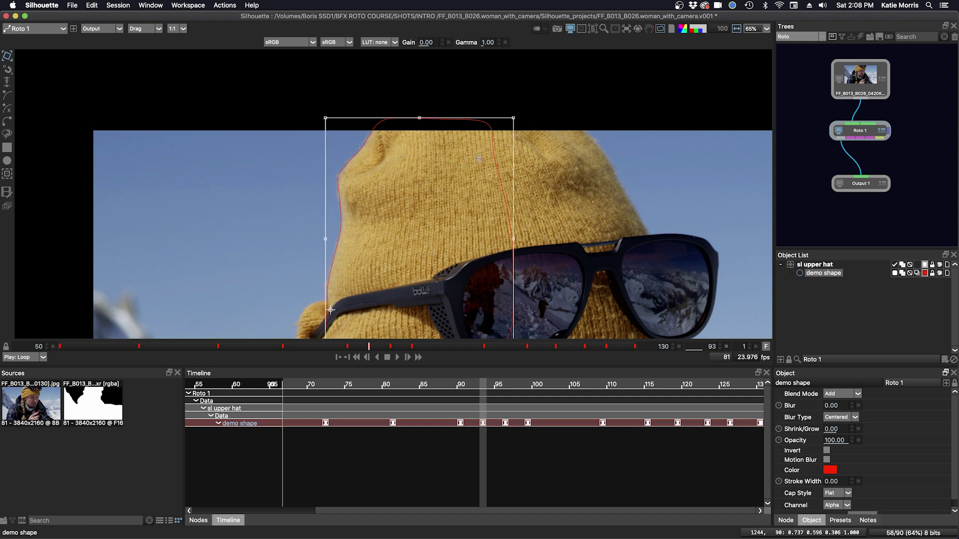
At frame 85, nudge the demo shape right and down to line it up with the hat's left edge
left_click_drag(438, 388, 420, 378)
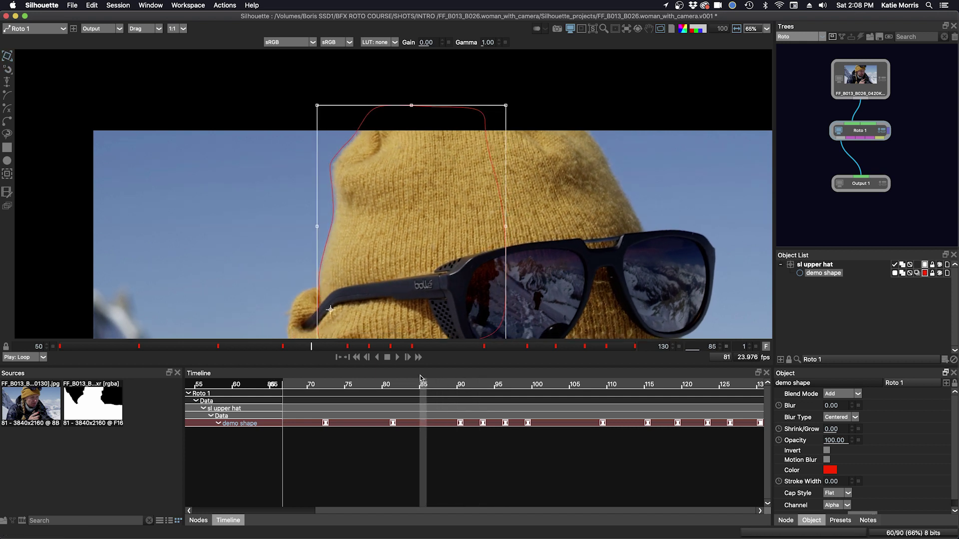
key("Right")
key("Right")
key("Right")
key("Right")
key("Down")
key("Down")
key("Down")
key("t")
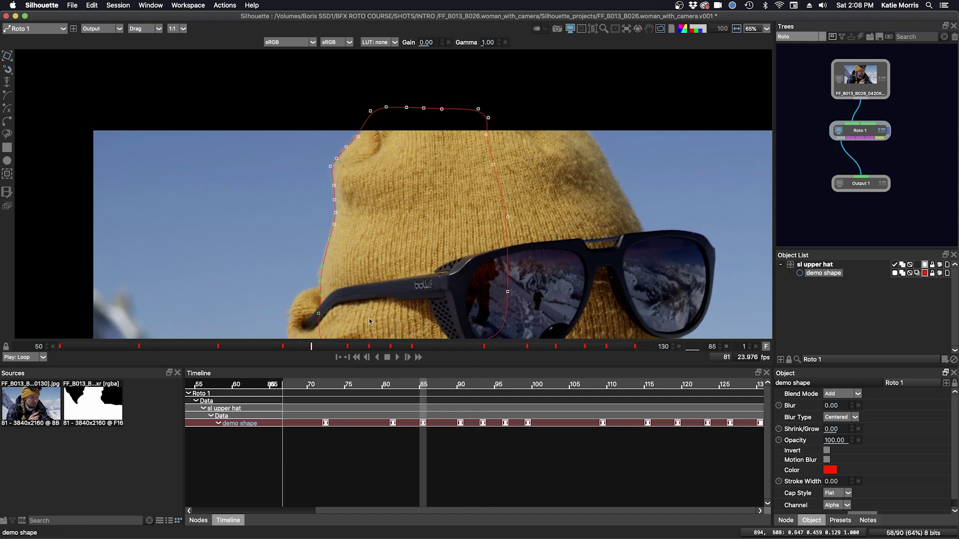
At frame 75, nudge the whole demo shape right and up onto the hat's left edge
left_click_drag(430, 384, 348, 384)
key("t")
key("Right")
key("Right")
key("Up")
key("Up")
key("Up")
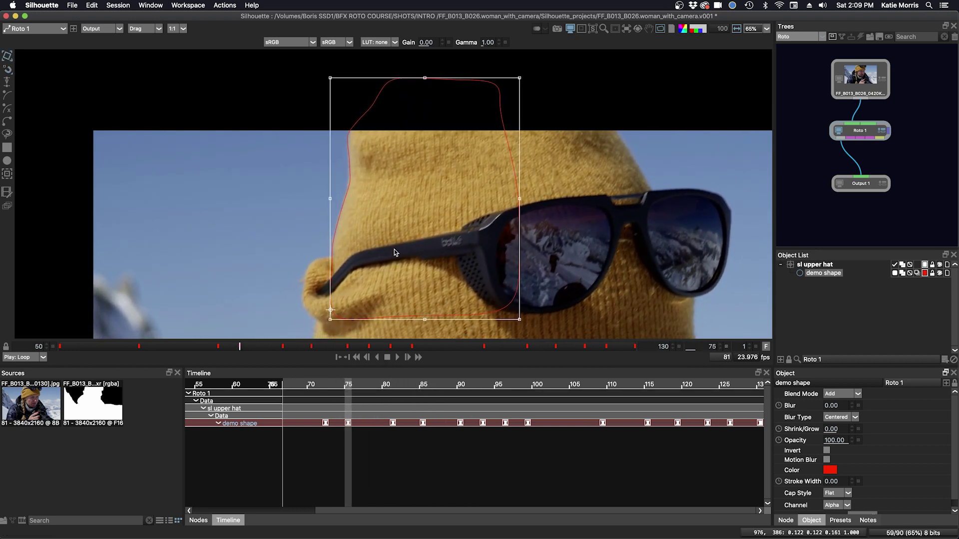
Select the demo shape's upper left points and refine them against the hat's edge around frames 75 and 72
key("t")
left_click_drag(370, 145, 345, 109)
left_click_drag(355, 384, 325, 379)
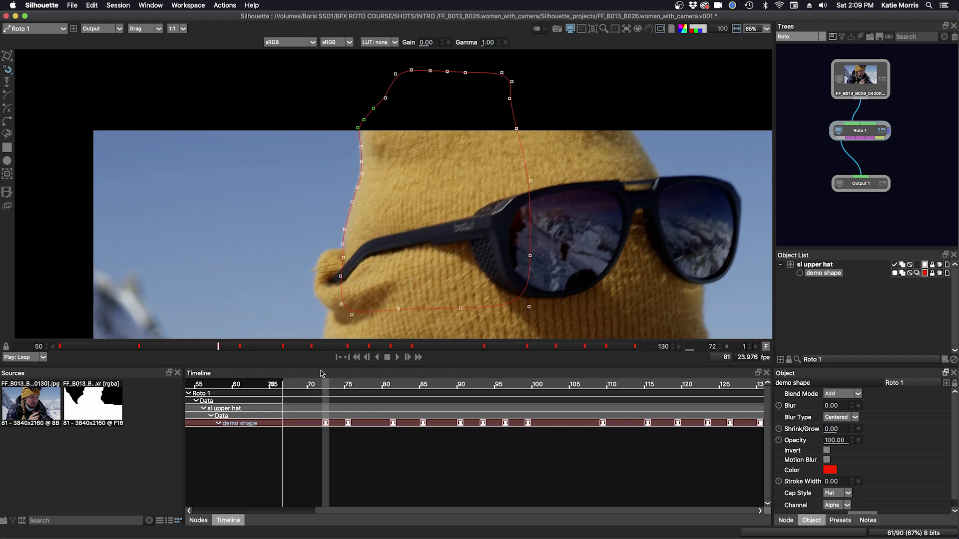
key("Right")
key("Right")
key("Right")
Nudge the demo shape into place on the hat's left edge at frame 67
key("Left")
key("Left")
key("Left")
key("Left")
key("Left")
left_click(404, 238)
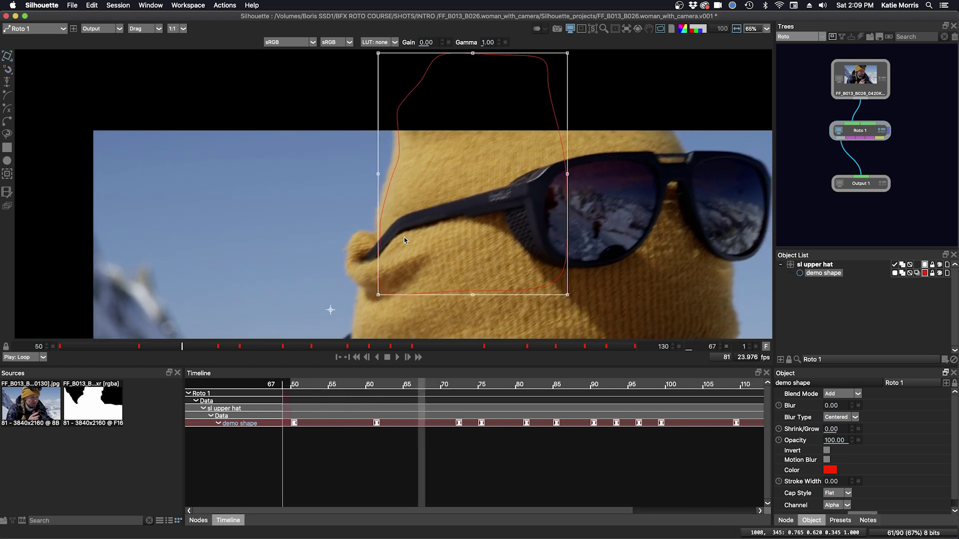
key("Right")
At frame 64, nudge the demo shape left to match the hat's edge
key("z")
key("z")
key("z")
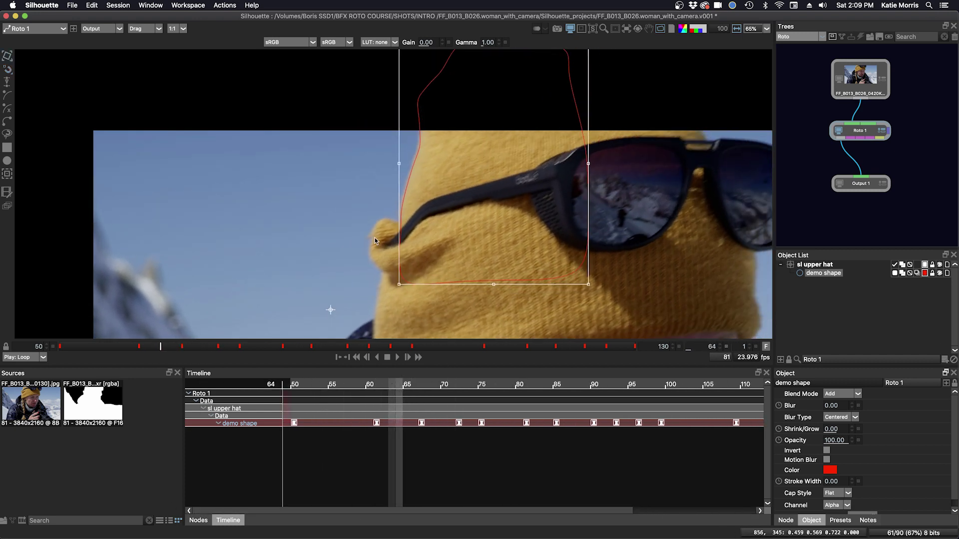
key("Left")
key("Left")
key("Left")
Correct the demo shape's position at frame 57 and check it against the neighboring frames
left_click_drag(372, 387, 361, 387)
key("shift+Right")
key("z")
key("z")
key("x")
key("x")
key("x")
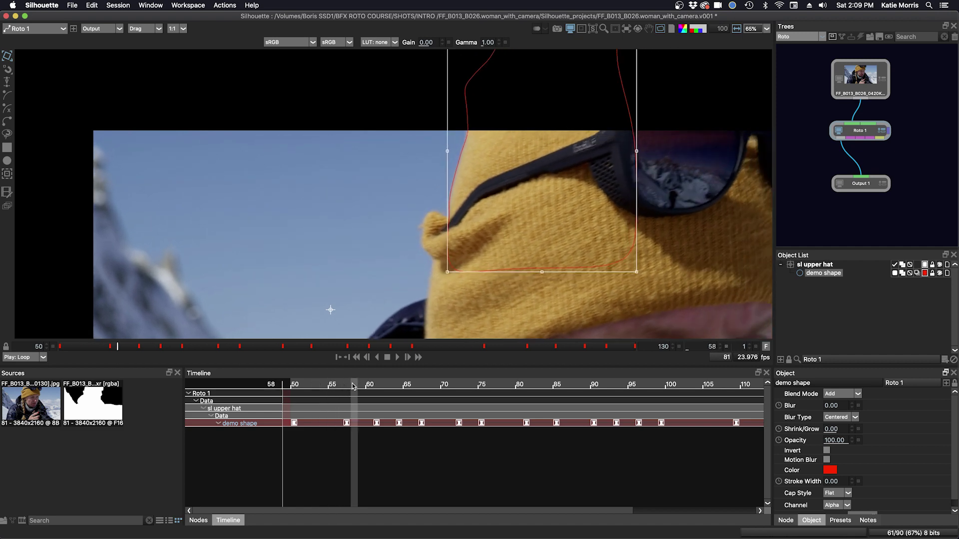
Step back and forth through the frames around 57 to examine the demo shape's fit along the hat's edge
key("z")
key("z")
key("z")
key("z")
key("z")
key("z")
key("z")
key("z")
key("x")
key("x")
key("x")
key("x")
key("x")
key("x")
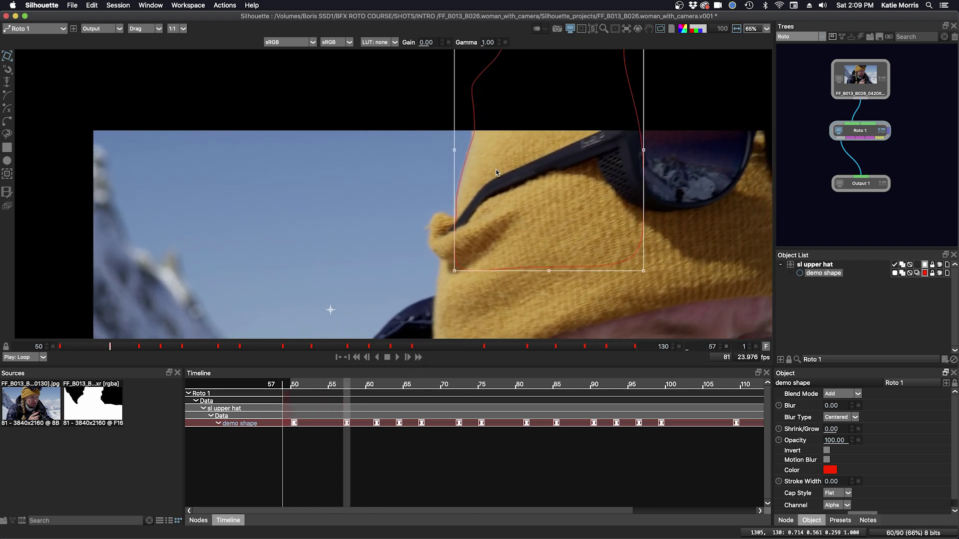
At frame 53, adjust the demo shape's left-edge points to match the hat's edge and add a keyframe
key("Right")
left_click_drag(492, 60, 503, 105)
key("z")
key("z")
key("z")
key("z")
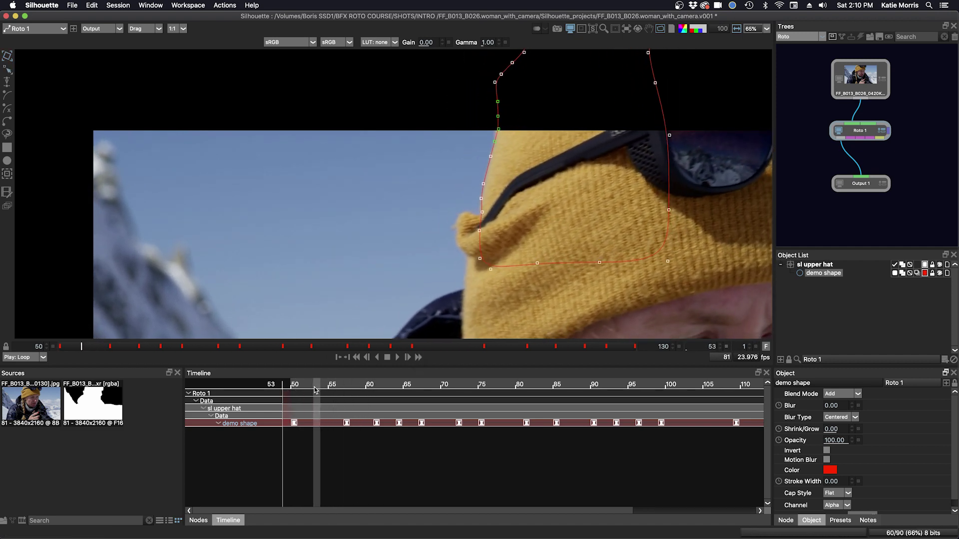
key("z")
key("x")
key("Left")
left_click_drag(467, 265, 510, 209)
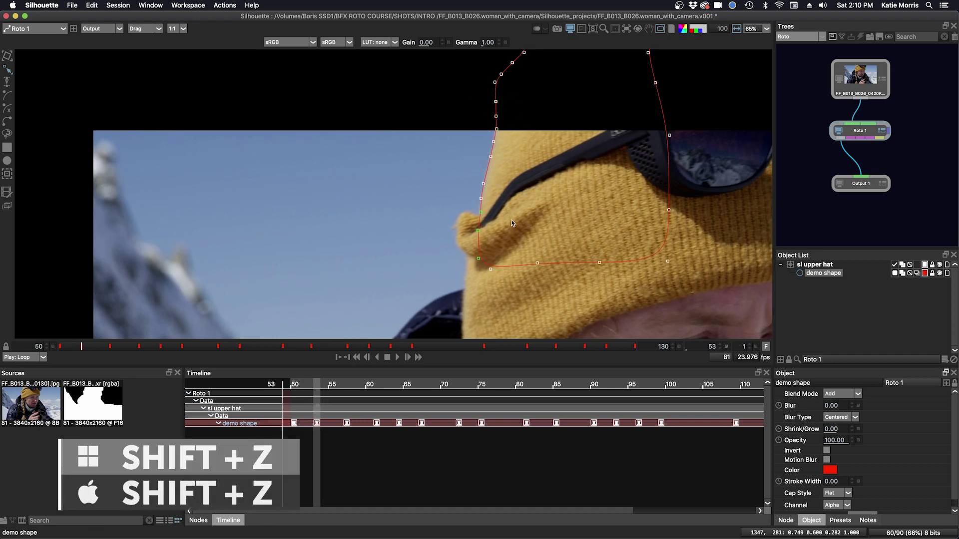
At frame 78, transform the demo shape slightly to realign it with the hat's edge, and check frame 82
left_click_drag(293, 390, 504, 390)
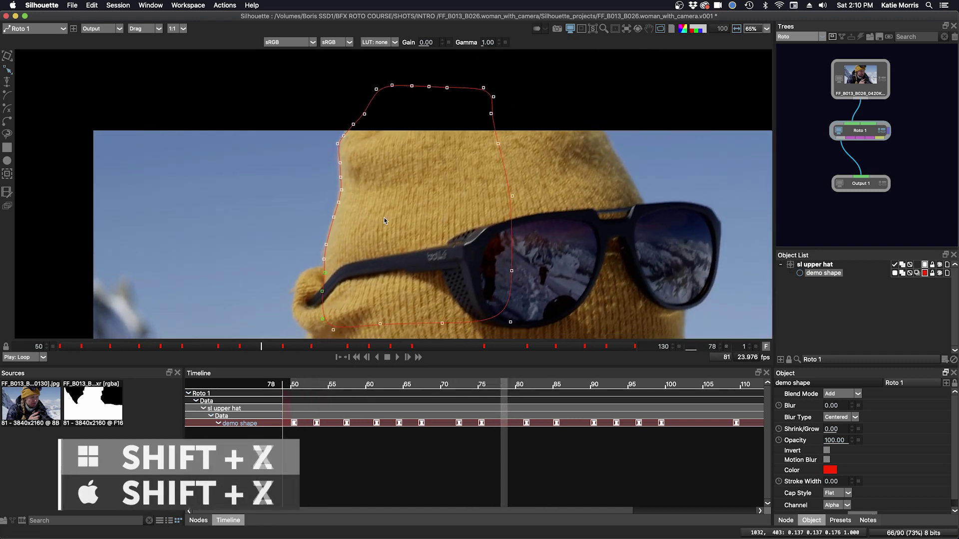
key("t")
left_click_drag(353, 204, 351, 203)
left_click_drag(444, 387, 533, 386)
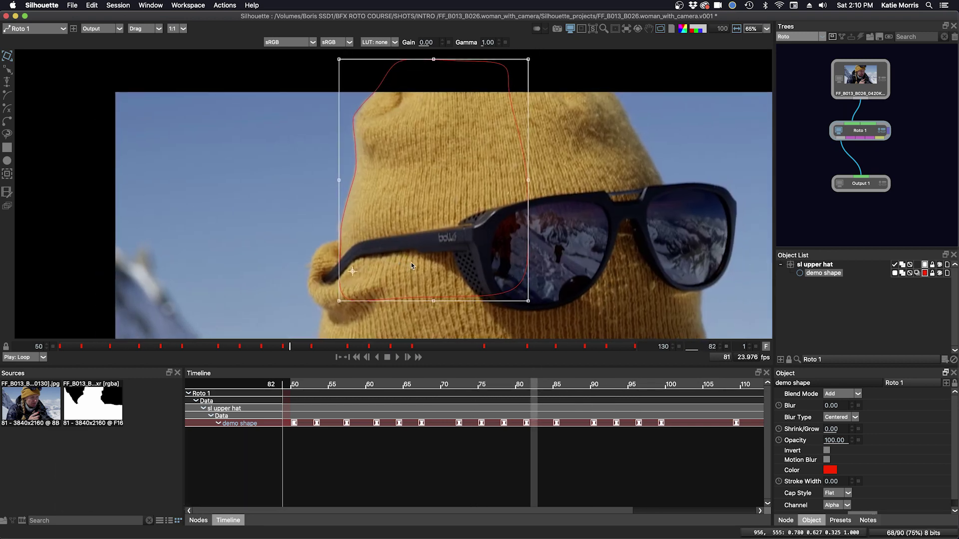
Deselect the demo shape, go to frame 104 and preview its cutout in the Color Comp view before returning to Output
left_click(792, 193)
left_click_drag(289, 347, 448, 354)
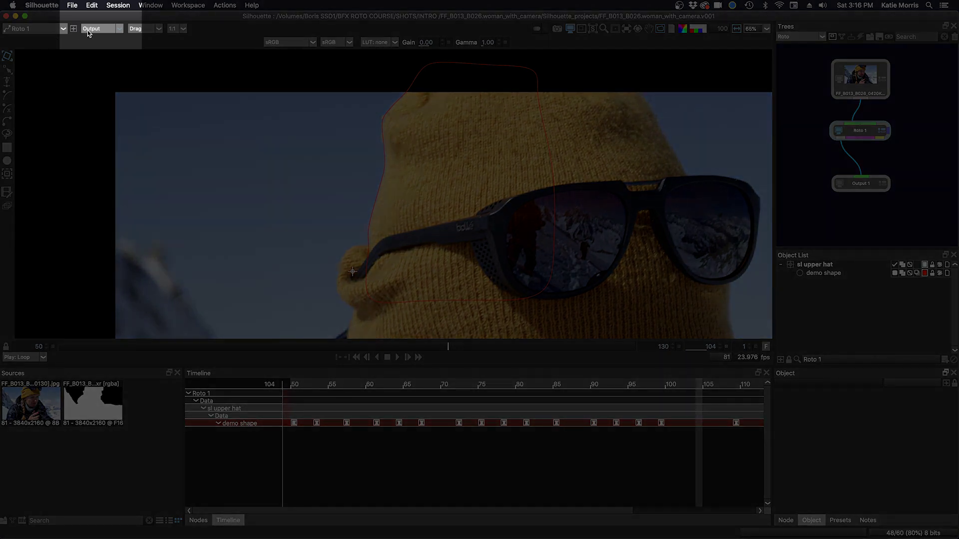
left_click(87, 31)
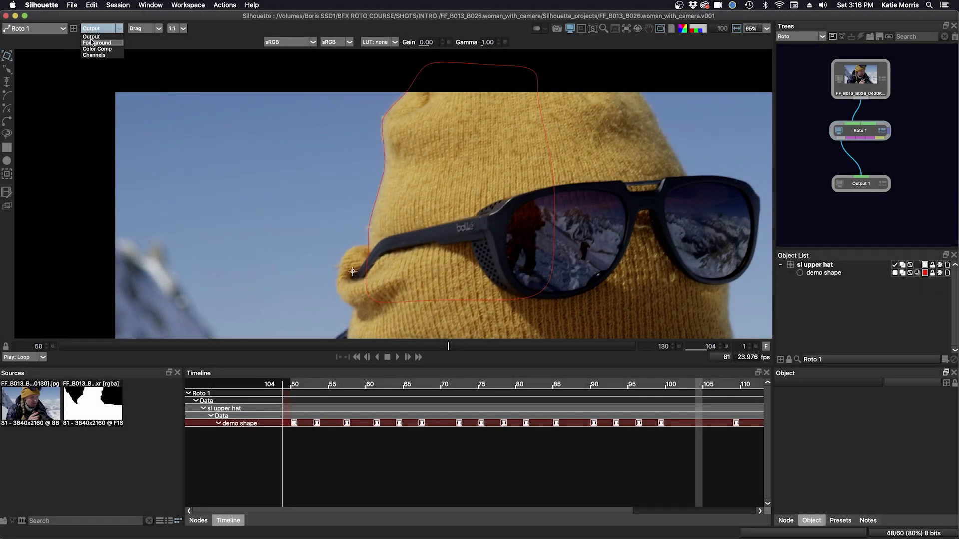
left_click(94, 28)
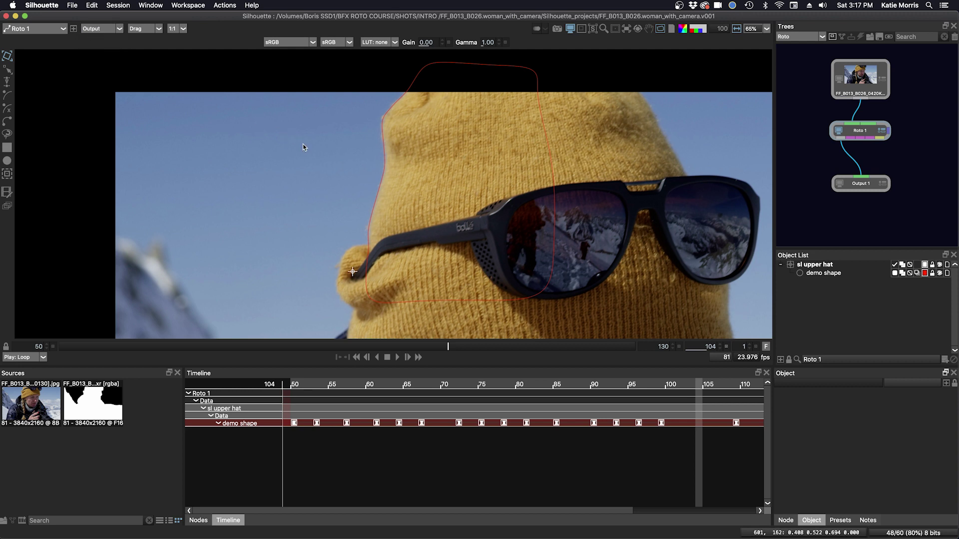
key("3")
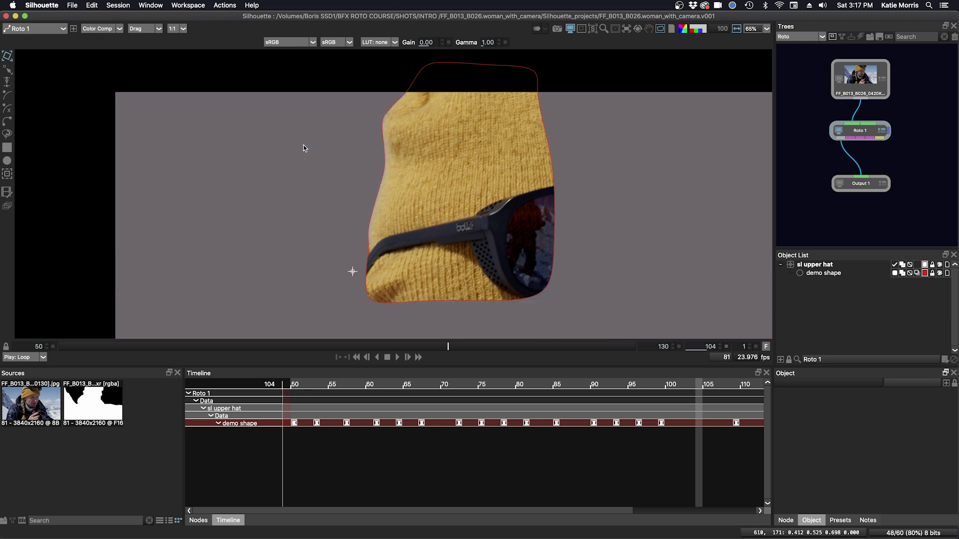
key("o")
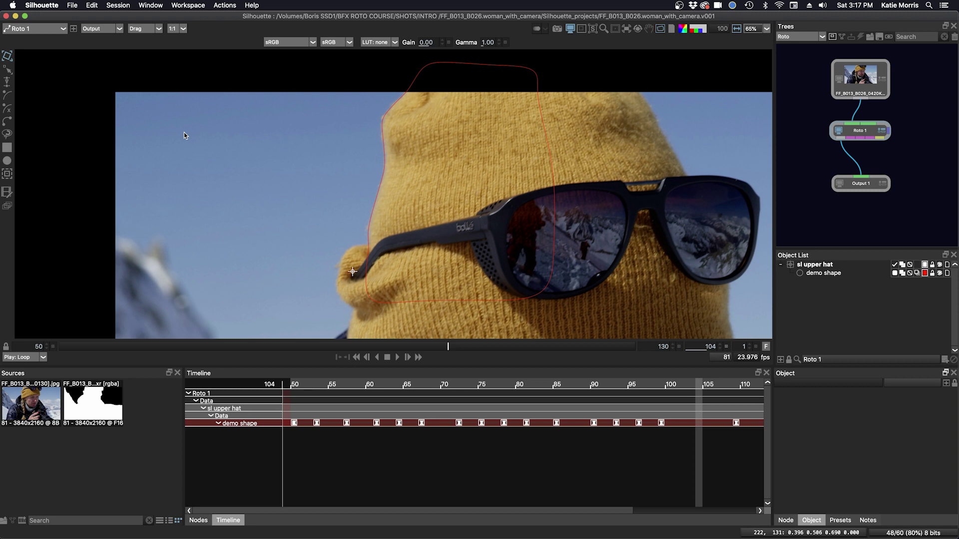
Preview the demo shape's matte as a colored overlay and as a black-and-white alpha in the Output view
key("o")
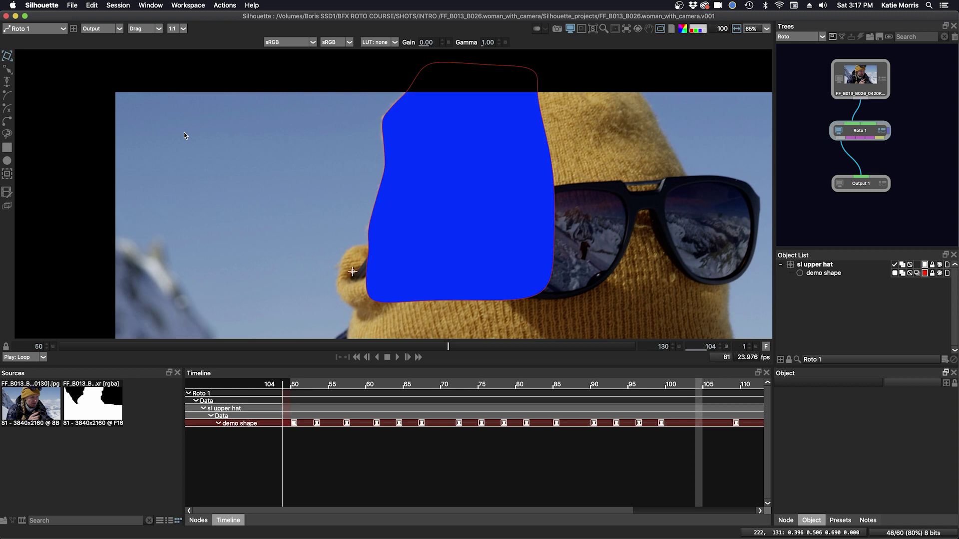
key("a")
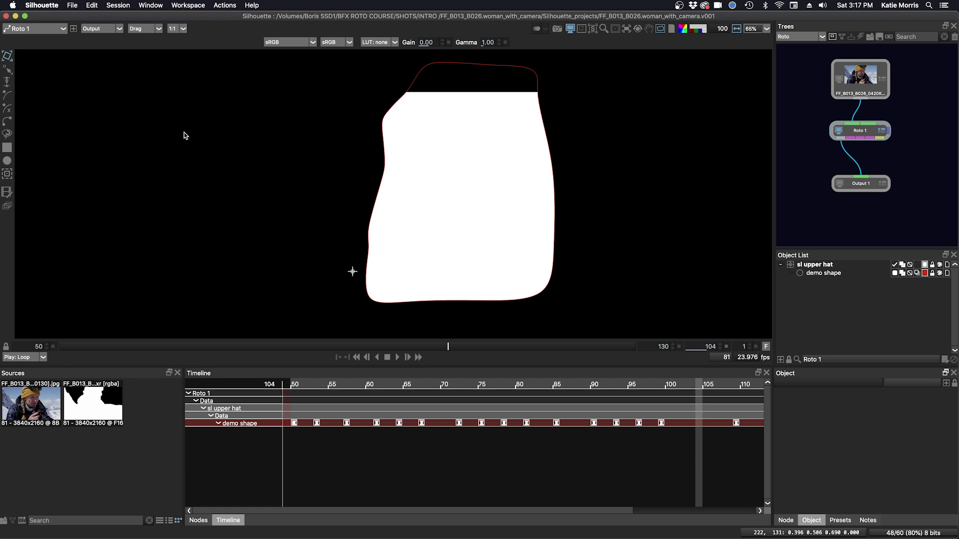
key("a")
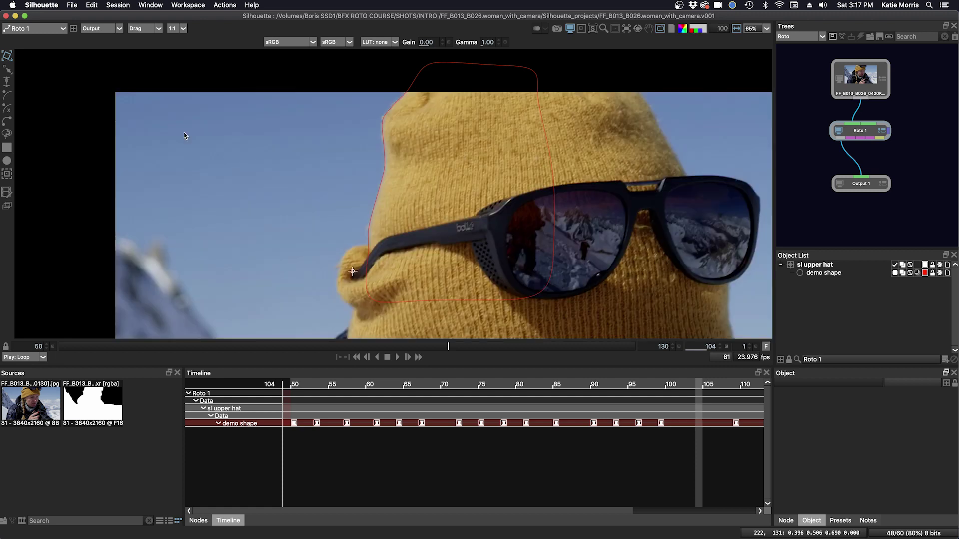
Compare the Foreground view with the Output matte overlay, both normal and inverted, with the shape outlines hidden
left_click(98, 29)
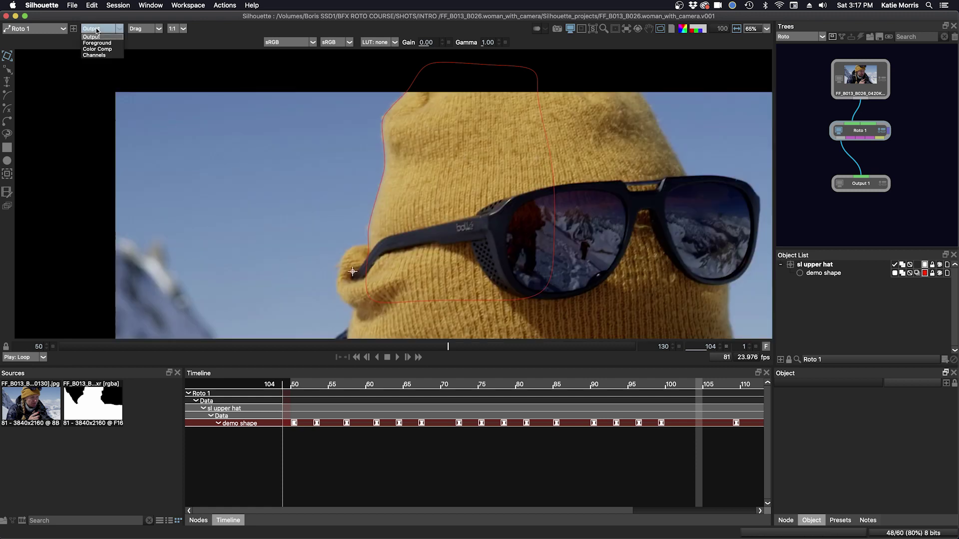
left_click(95, 44)
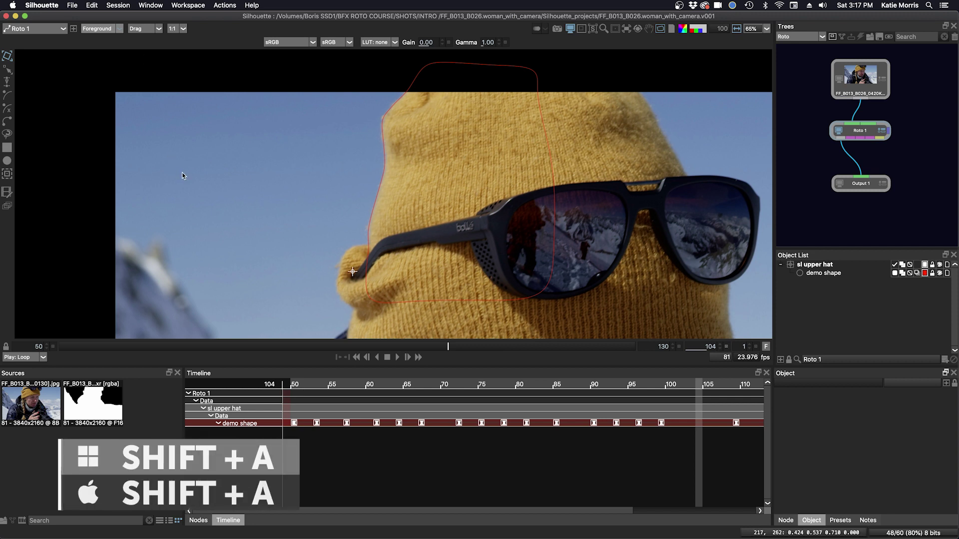
key("shift+a")
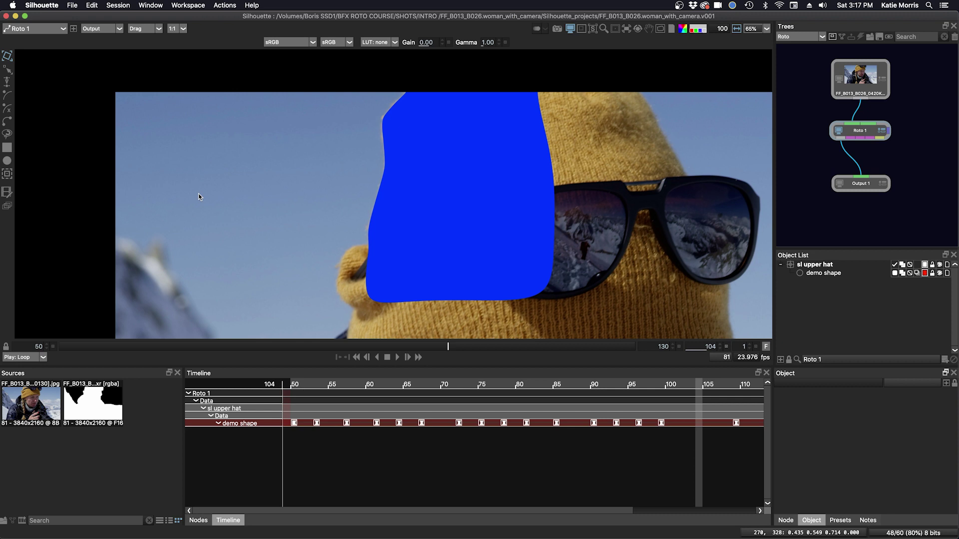
key("1")
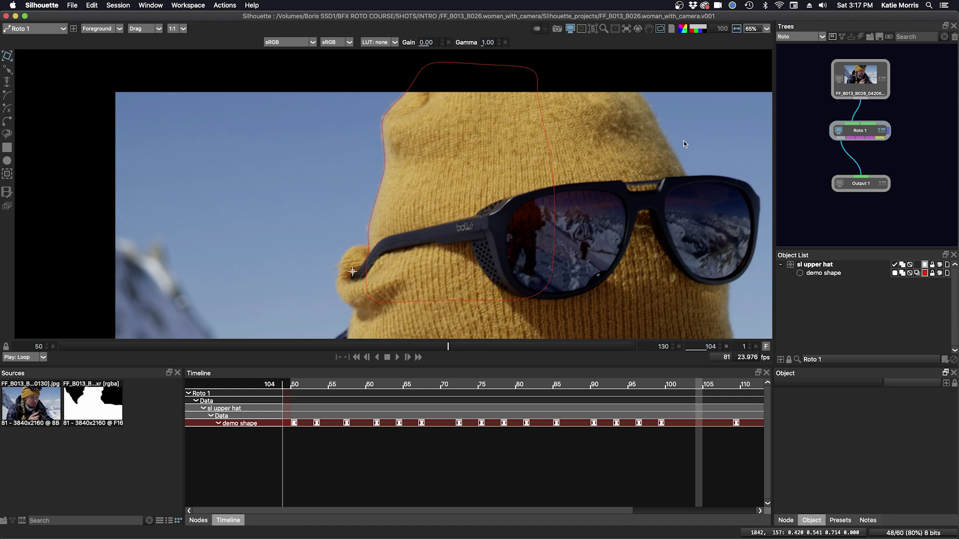
key("o")
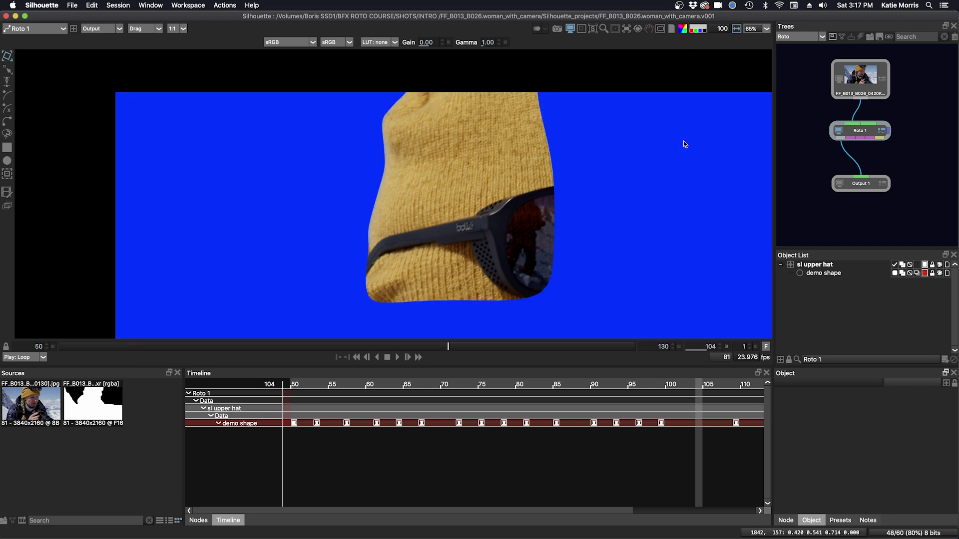
key("f")
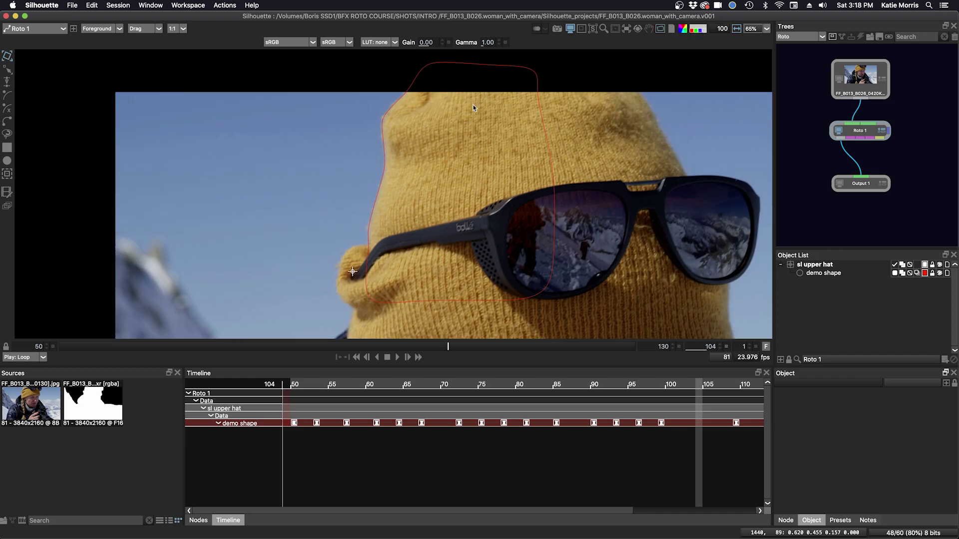
Switch the viewer to Output and set the matte overlay opacity to 50
left_click(103, 29)
left_click(106, 38)
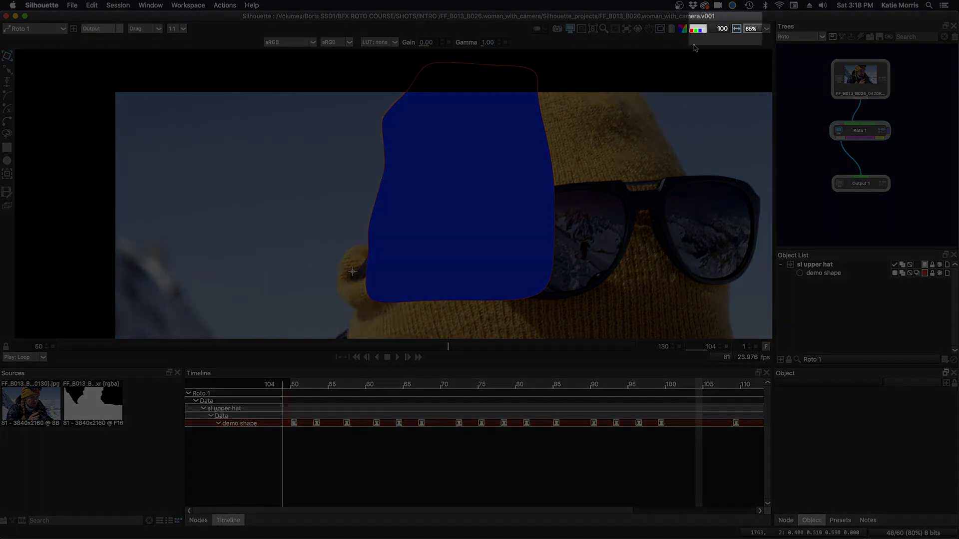
left_click(736, 29)
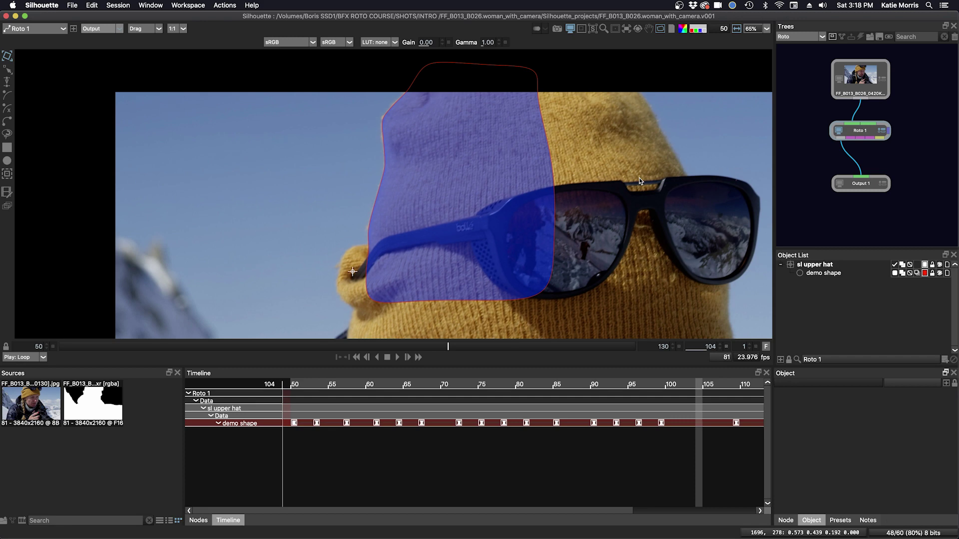
In the color preferences, set the alpha overlay color to red
key("super+comma")
left_click_drag(495, 118, 736, 93)
left_click(662, 118)
left_click(415, 263)
left_click(483, 313)
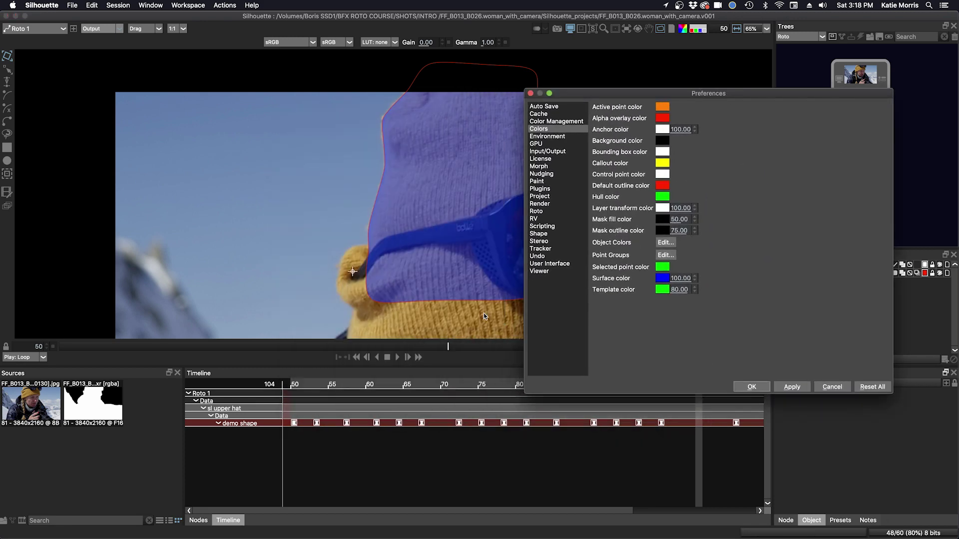